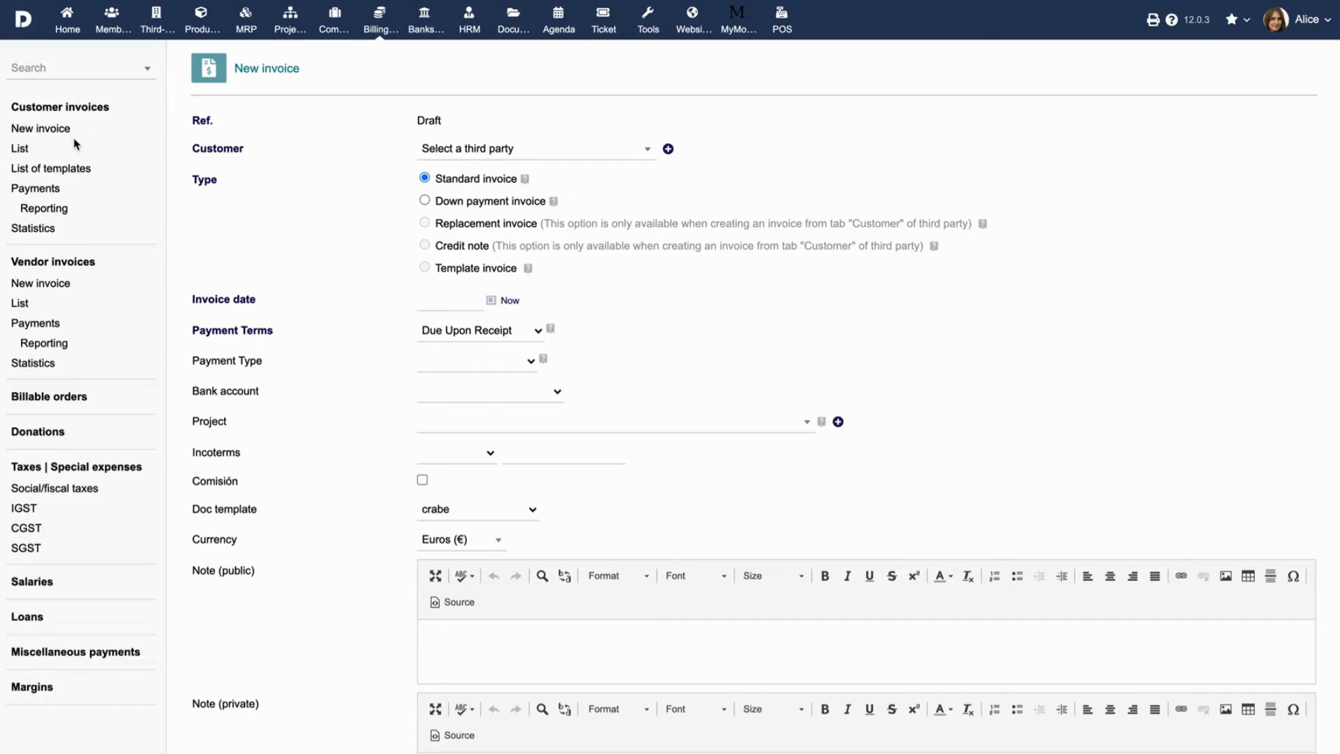
- Open the draft customer invoice PROV248 from the customer invoice list and start converting it into a template invoice
{"action": "left_click", "coordinate": [21, 149]}
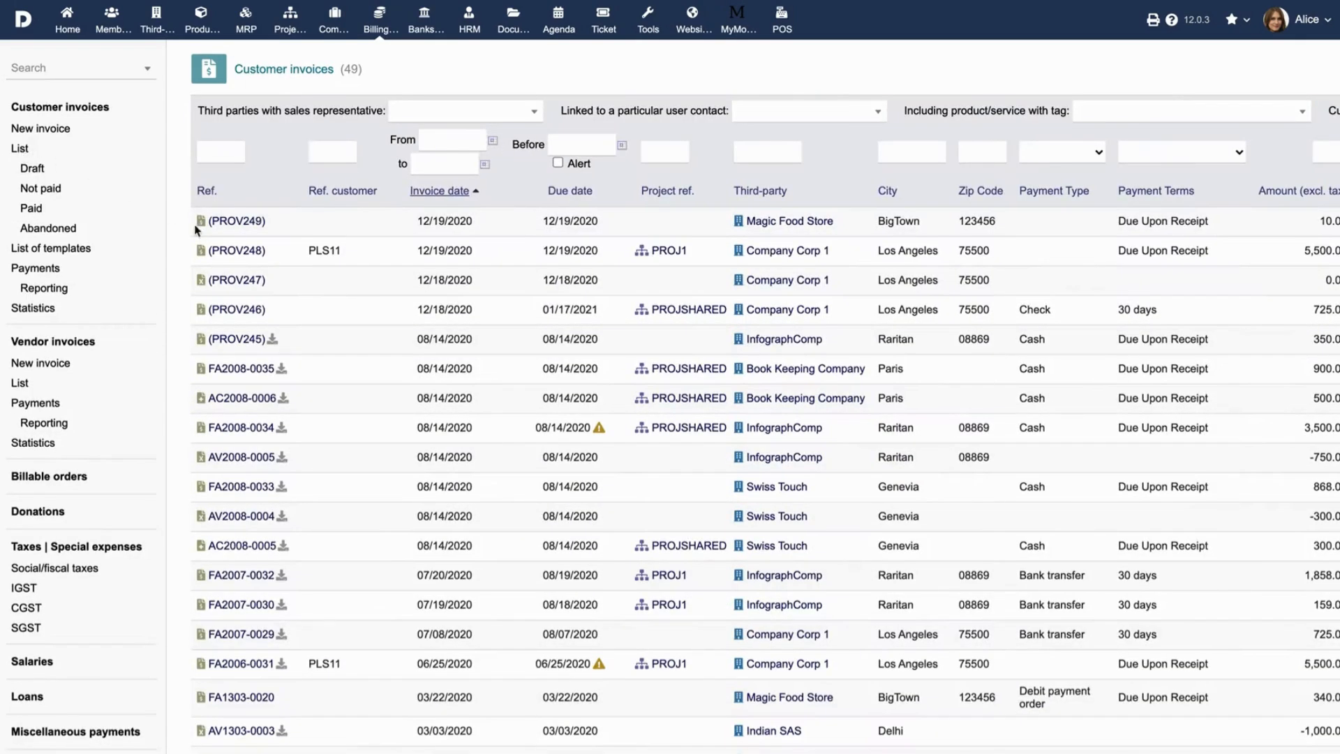
{"action": "left_click", "coordinate": [237, 251]}
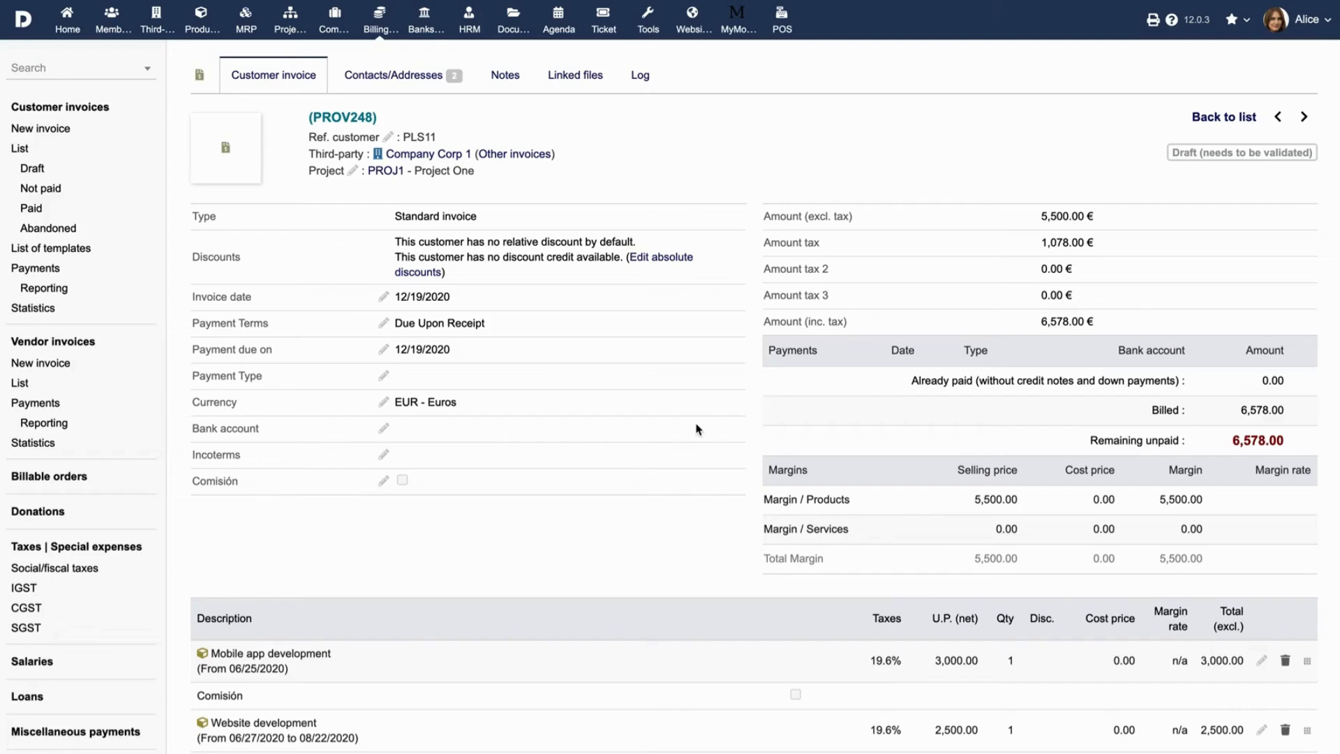
{"action": "scroll", "coordinate": [695, 428], "scroll_direction": "down", "scroll_amount": 6}
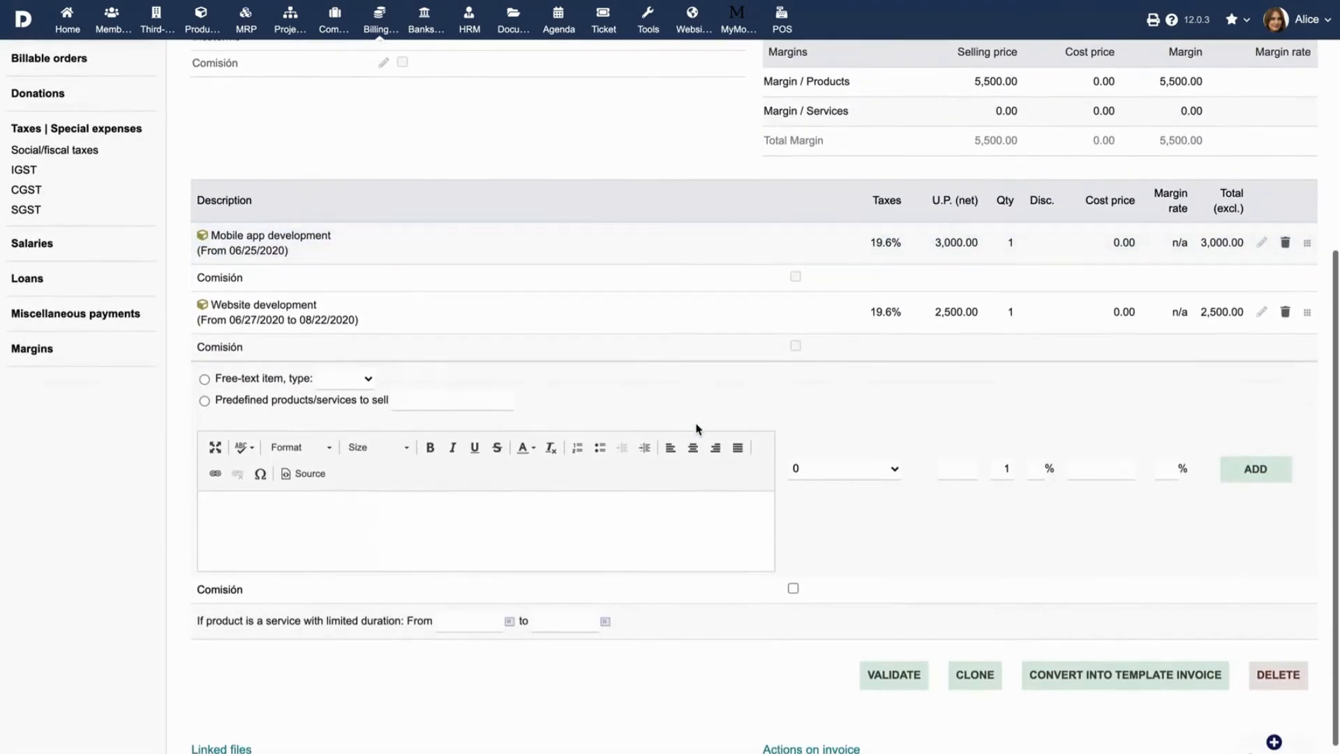
{"action": "left_click", "coordinate": [1105, 677]}
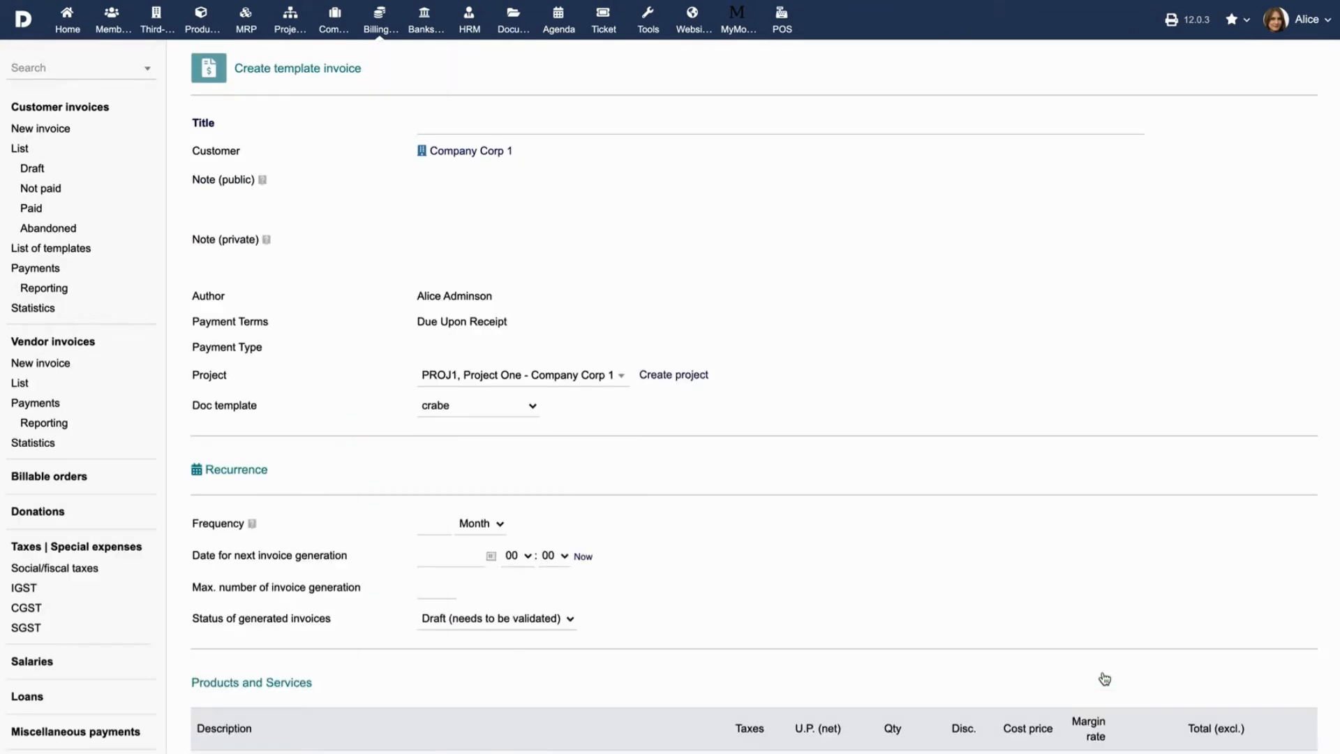
- Title the template "Recurring 1", add the public note "As per email discussion" and select project PROJ1, Project One
{"action": "left_click", "coordinate": [574, 125]}
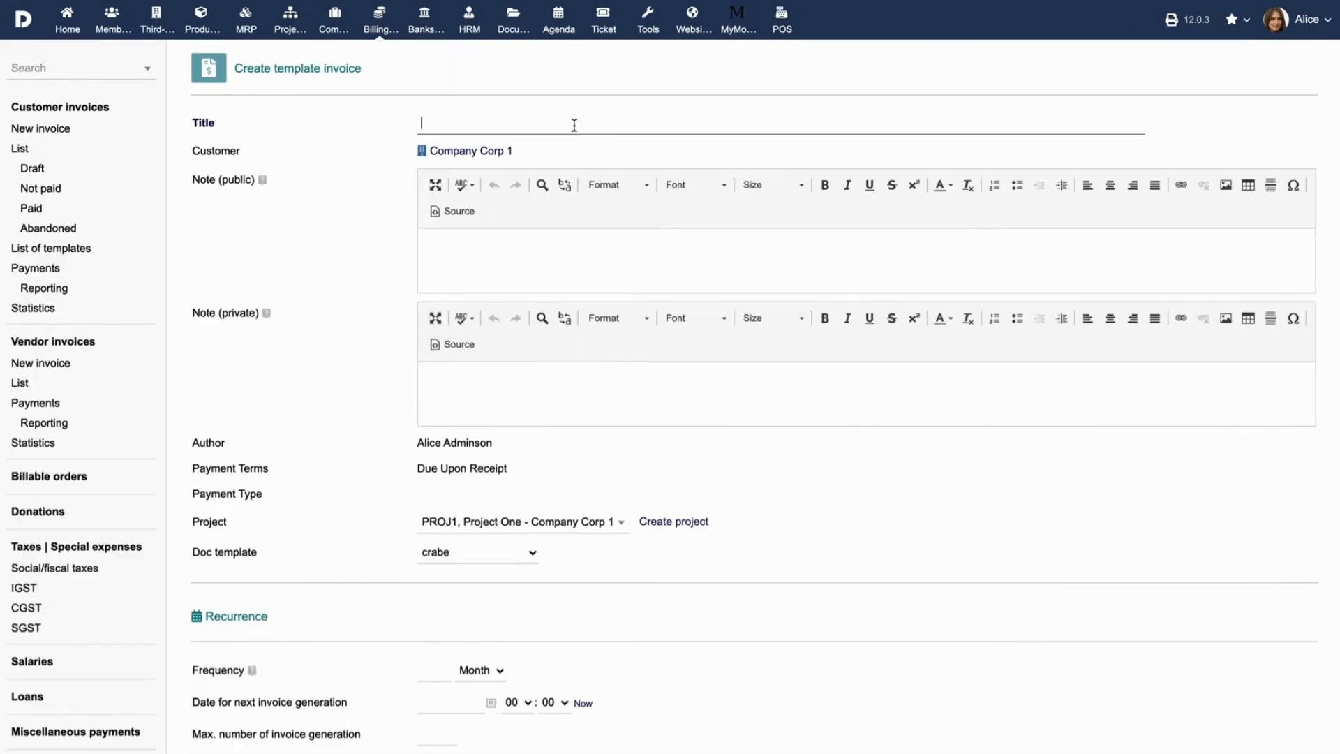
{"action": "type", "text": "Recurring 1"}
{"action": "left_click", "coordinate": [605, 263]}
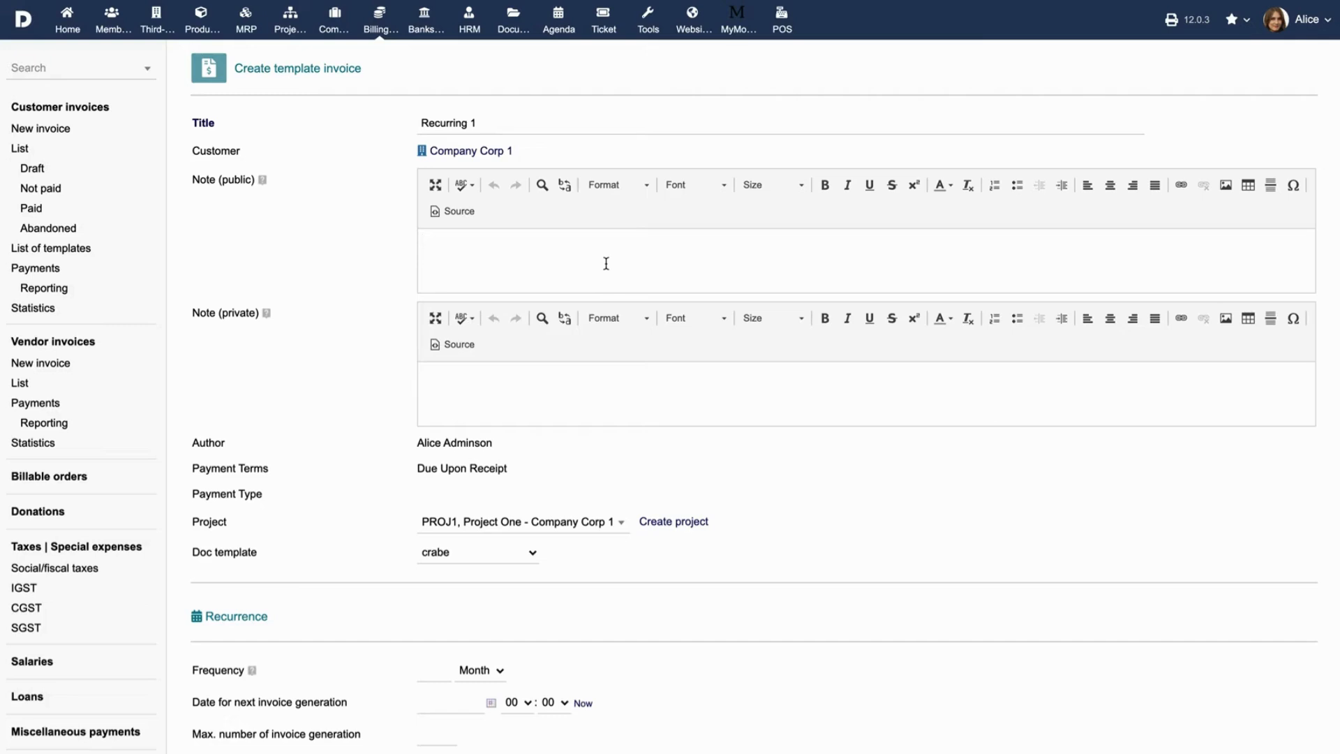
{"action": "type", "text": "As per email discussion"}
{"action": "left_click", "coordinate": [610, 525]}
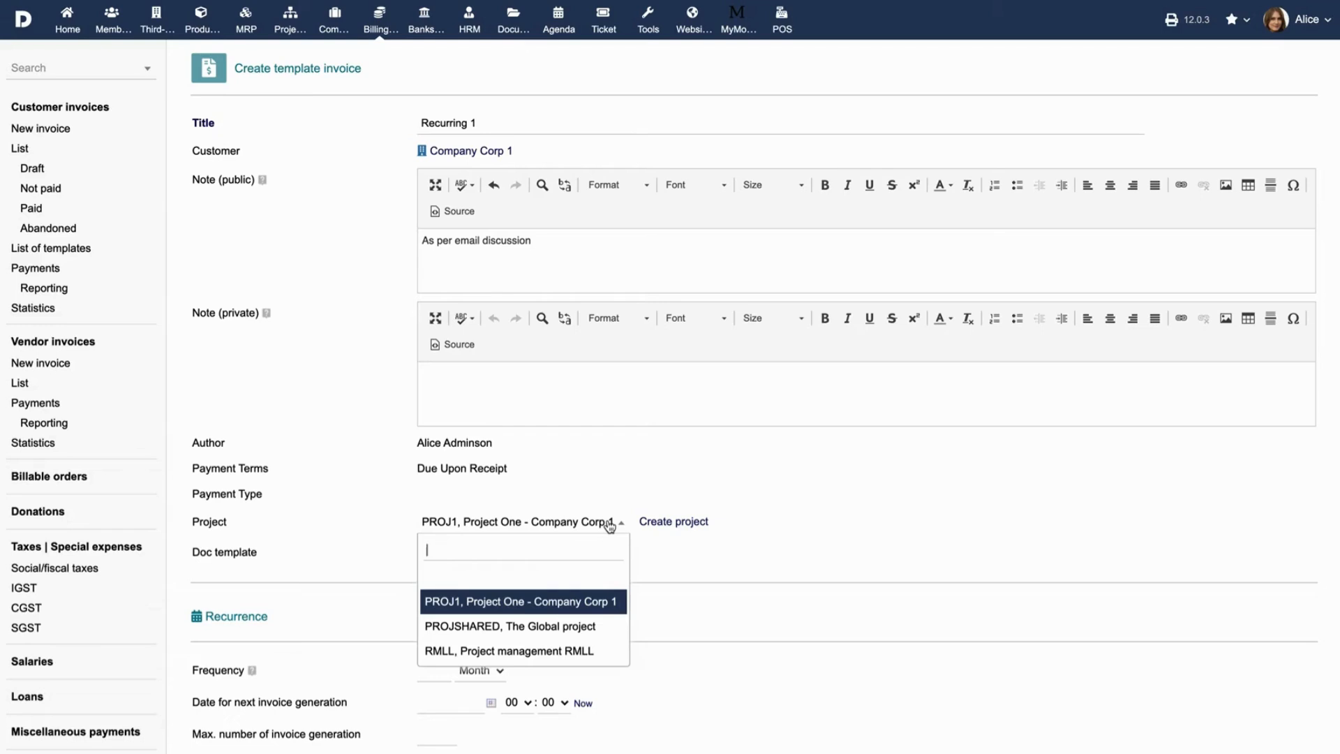
{"action": "left_click", "coordinate": [609, 601]}
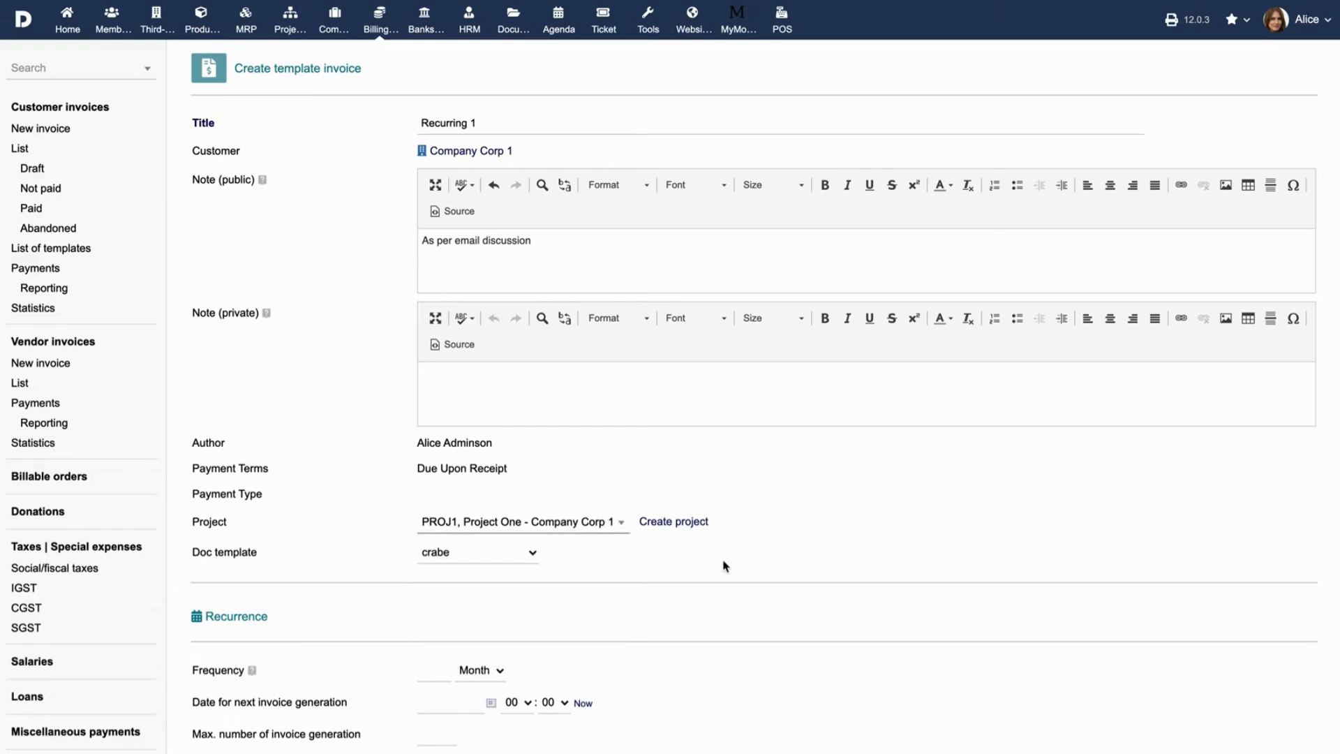
- Set the template's recurrence frequency to every 15 days
{"action": "scroll", "coordinate": [725, 565], "scroll_direction": "down", "scroll_amount": 3}
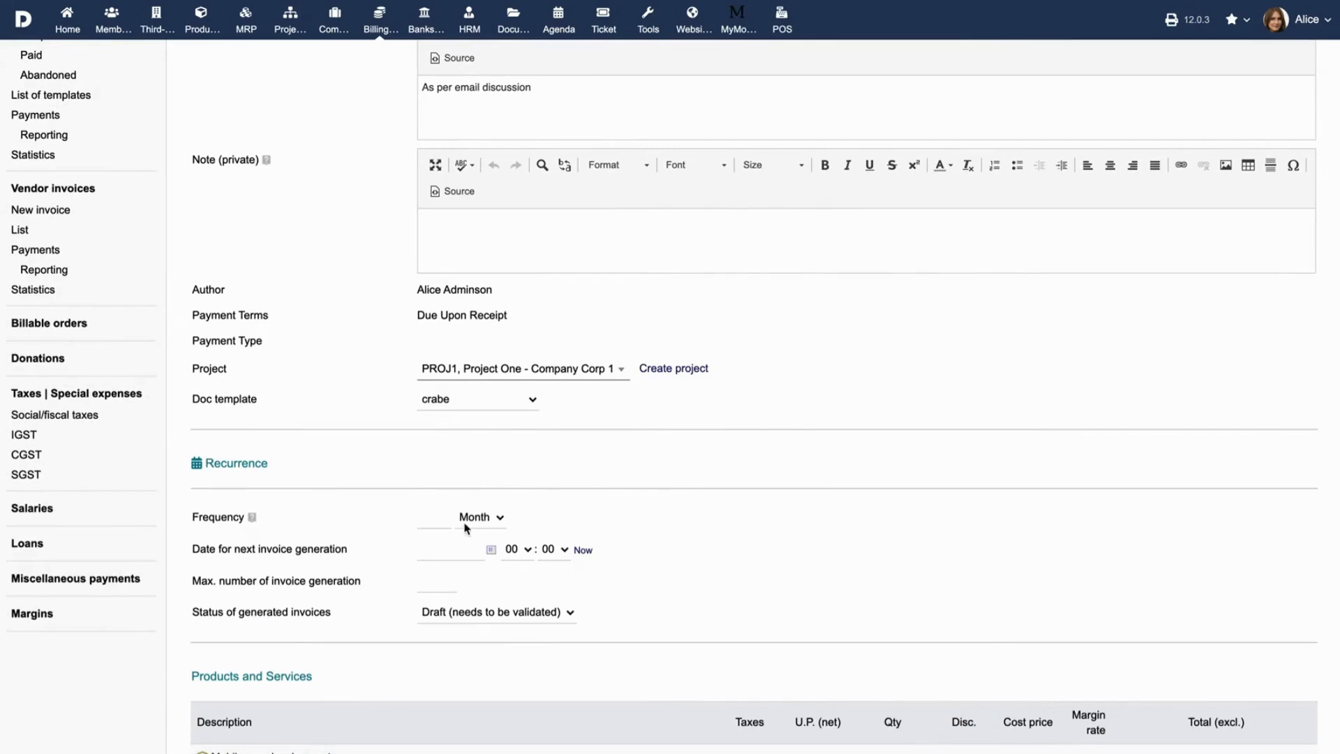
{"action": "left_click", "coordinate": [439, 519]}
{"action": "type", "text": "15"}
{"action": "left_click", "coordinate": [485, 520]}
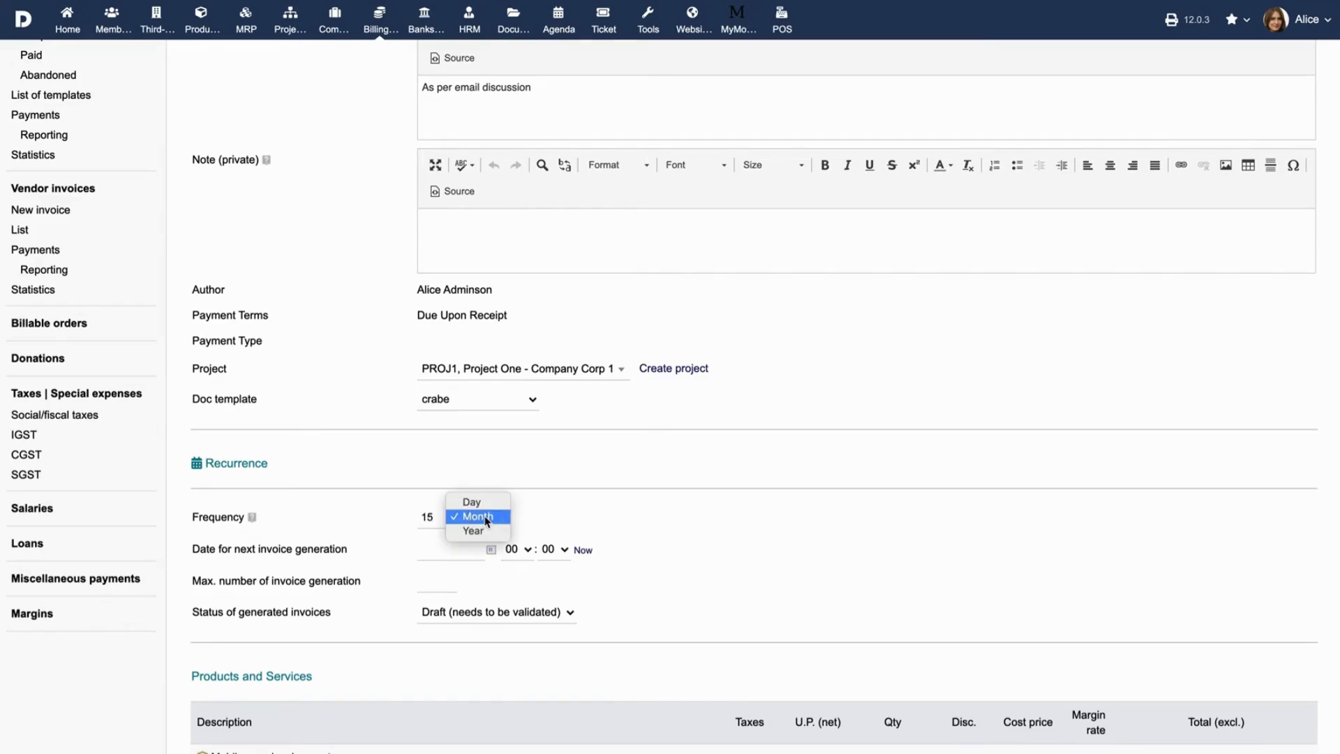
{"action": "left_click", "coordinate": [472, 502]}
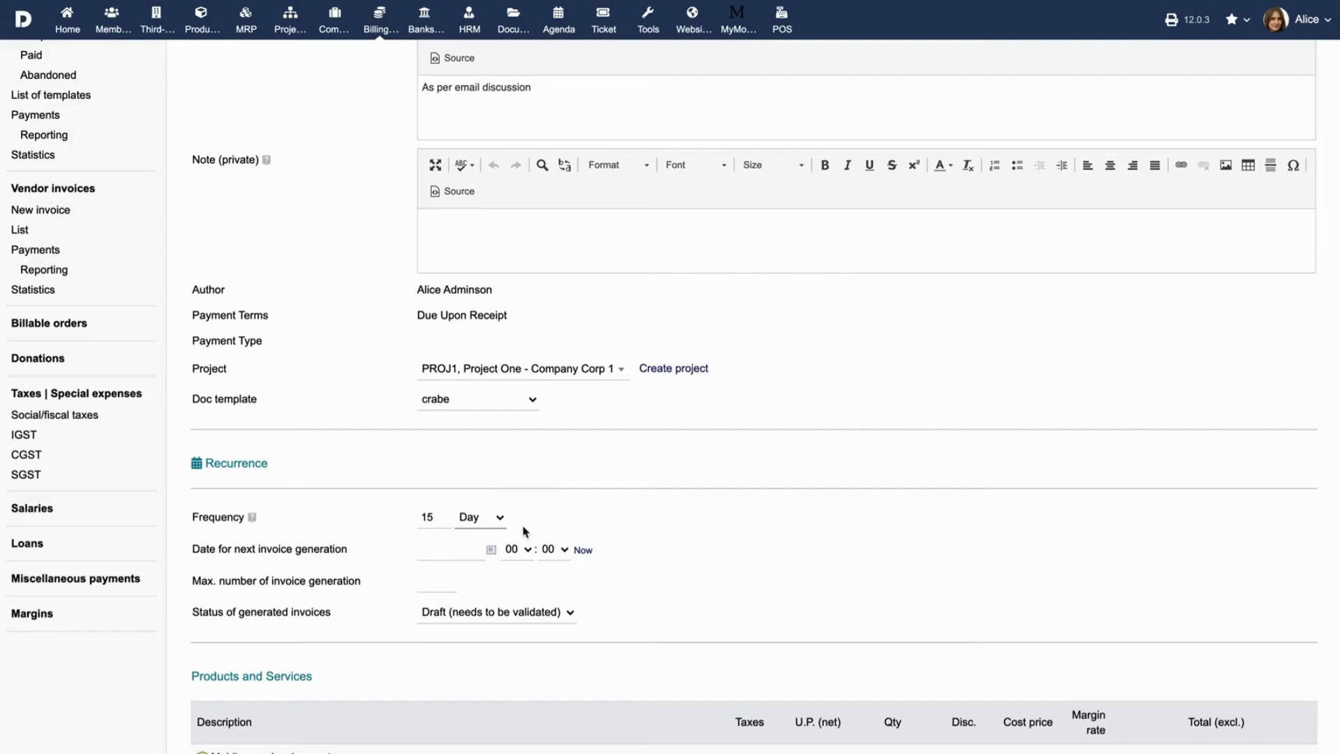
- Set the date for the next invoice generation to 02/04/2021
{"action": "left_click", "coordinate": [492, 552]}
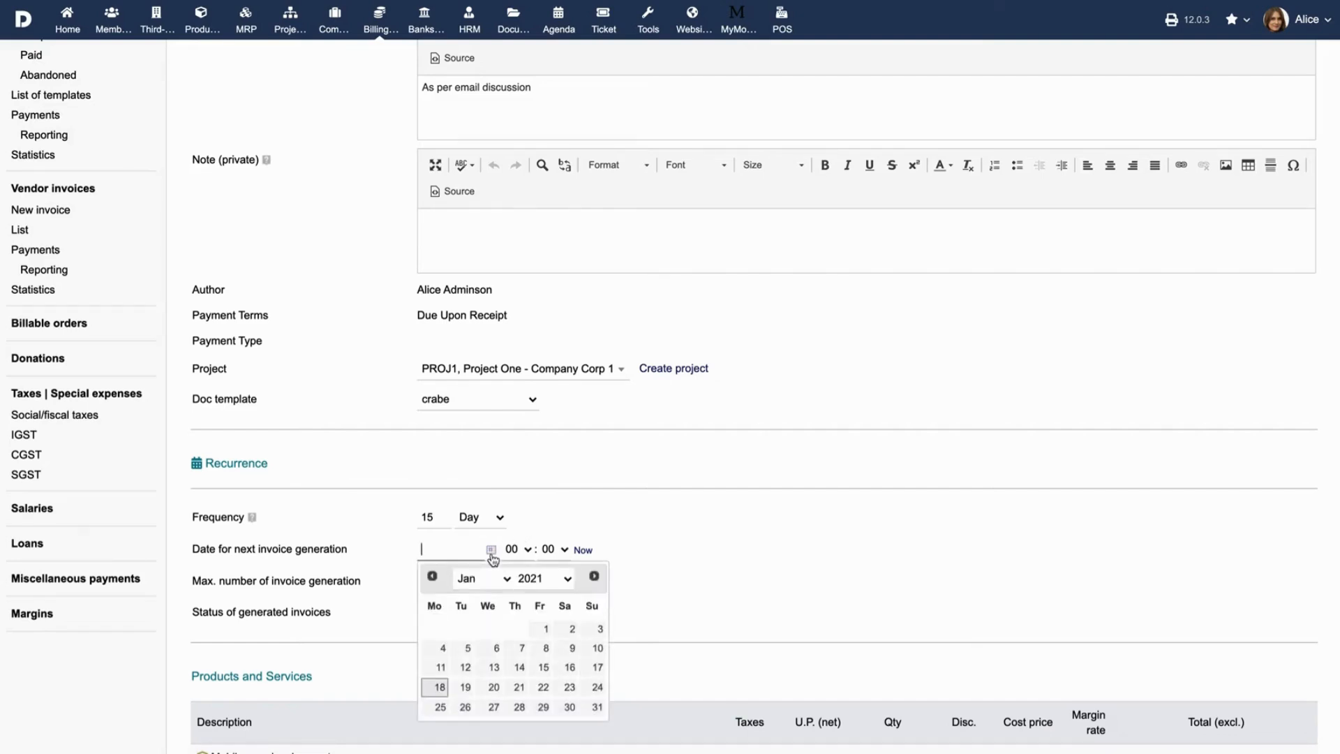
{"action": "left_click", "coordinate": [499, 578]}
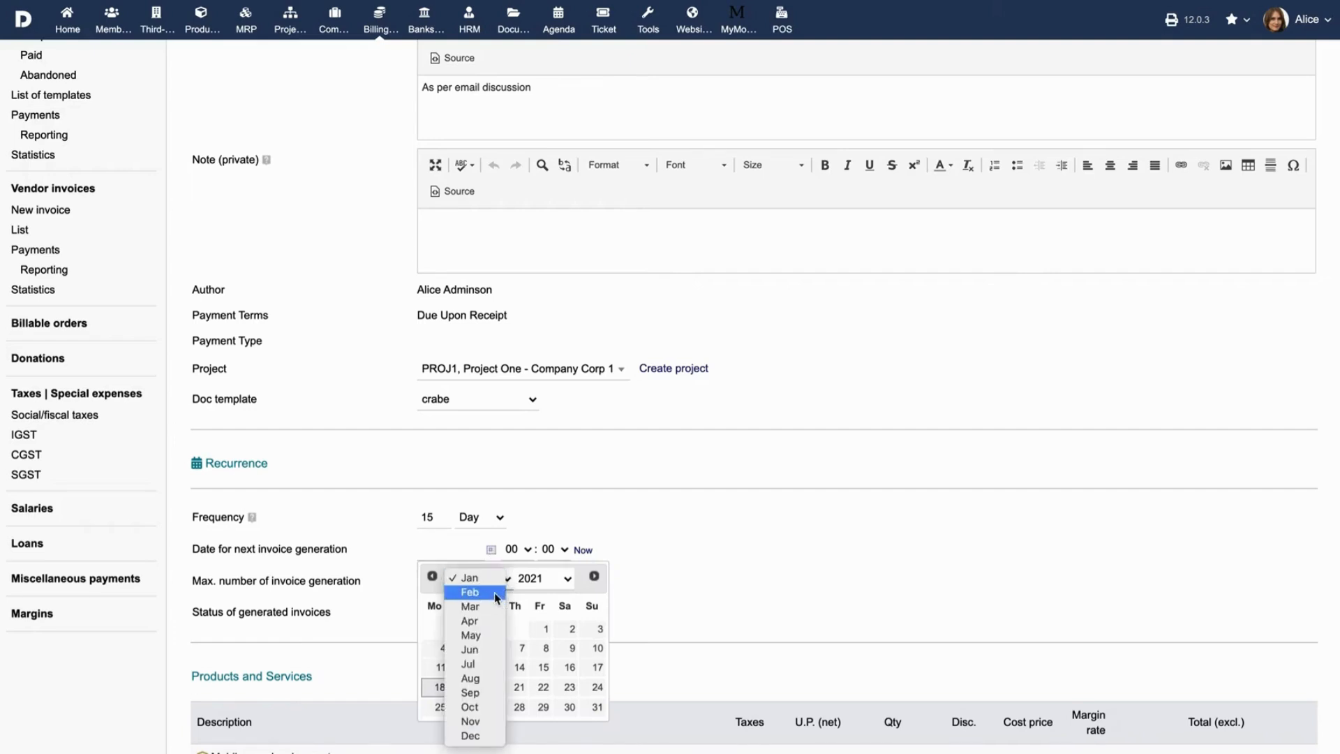
{"action": "left_click", "coordinate": [497, 595]}
{"action": "left_click", "coordinate": [518, 630]}
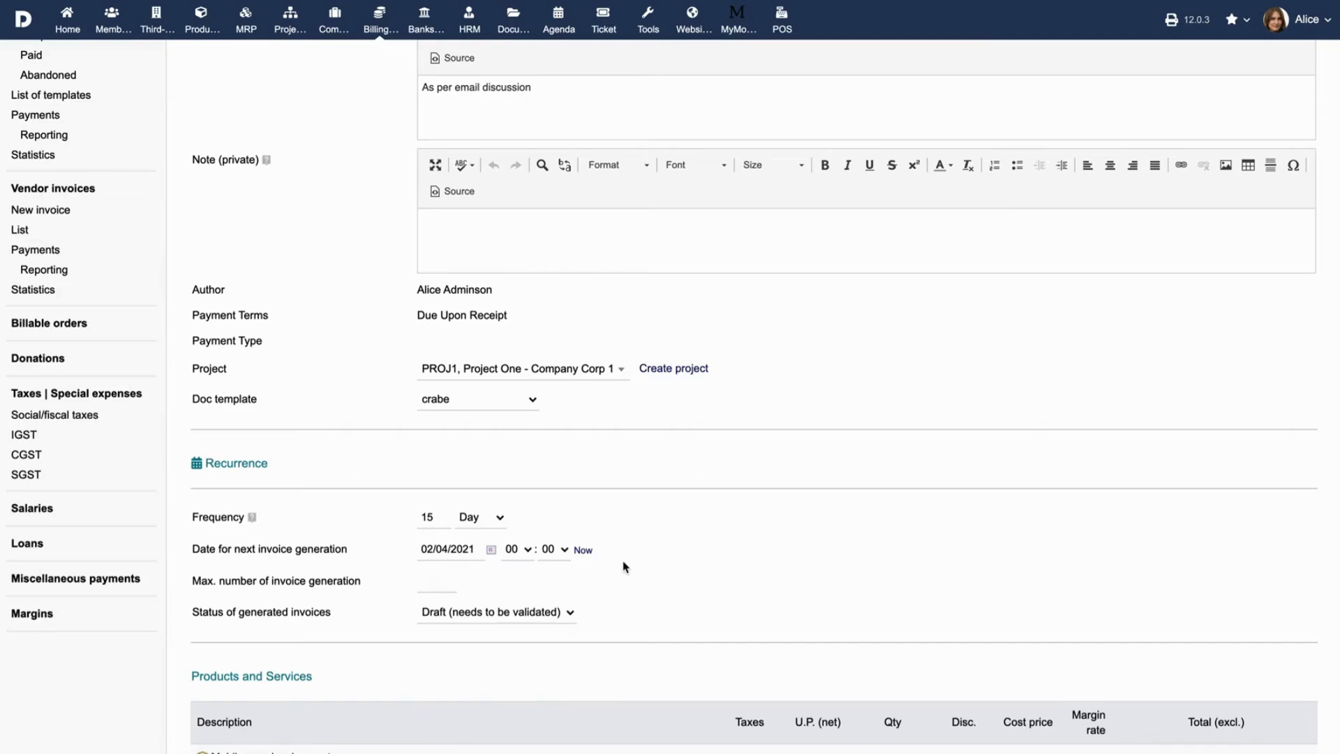
- Limit the template to a maximum of 4 generated invoices, with the status Draft (needs to be validated)
{"action": "left_click", "coordinate": [447, 582]}
{"action": "type", "text": "4"}
{"action": "left_click", "coordinate": [537, 613]}
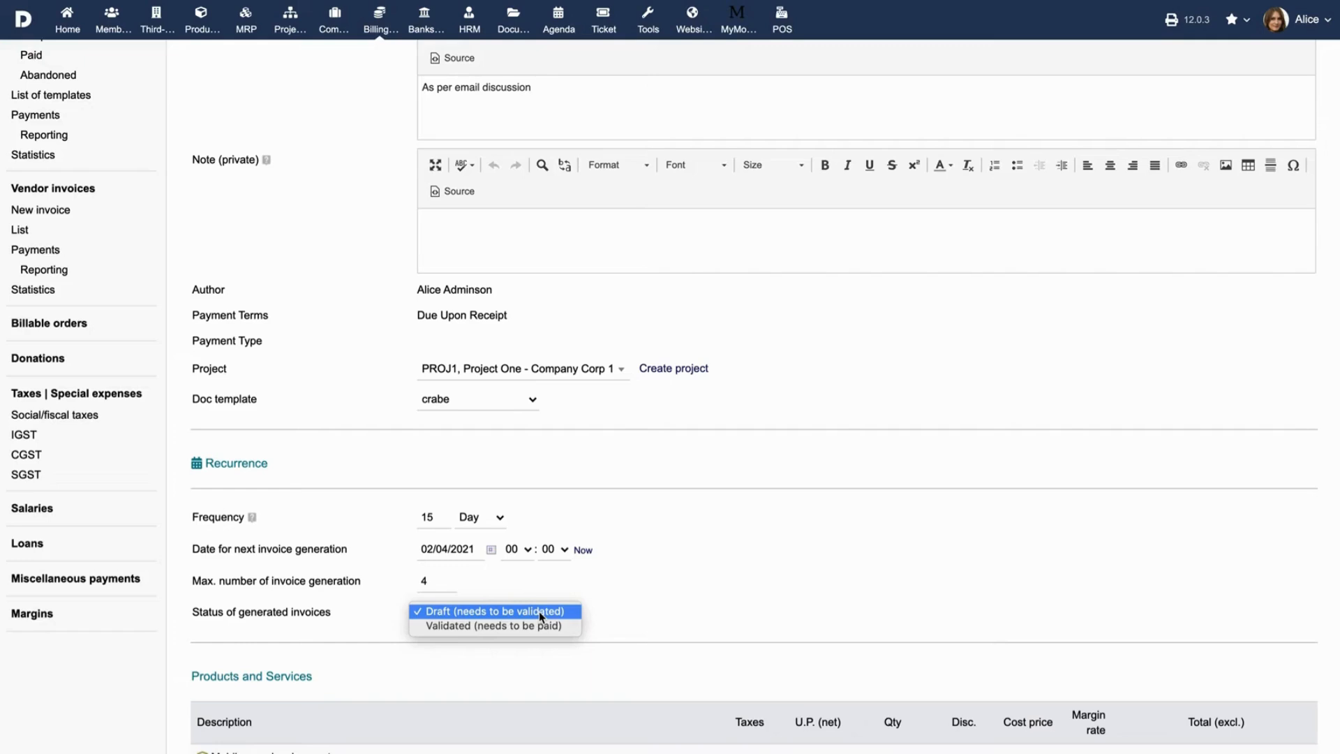
{"action": "left_click", "coordinate": [539, 611]}
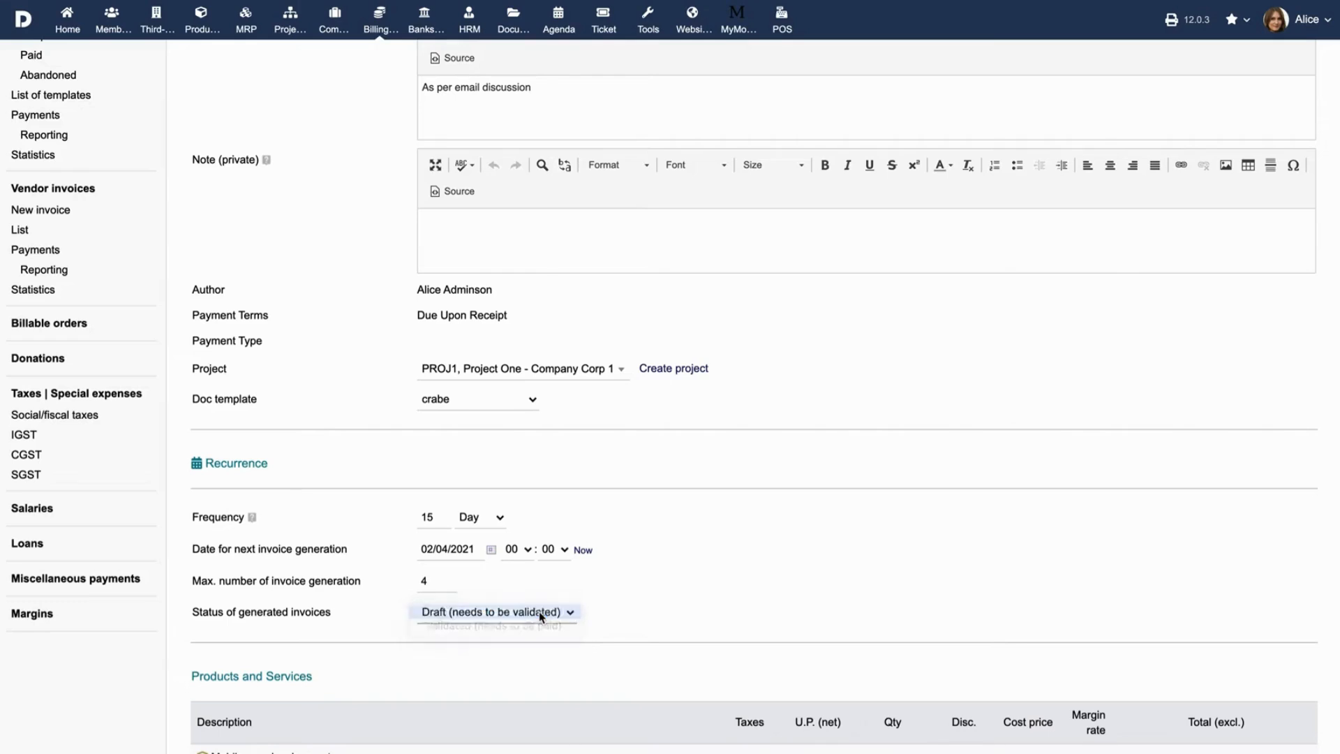
{"action": "left_click", "coordinate": [630, 604]}
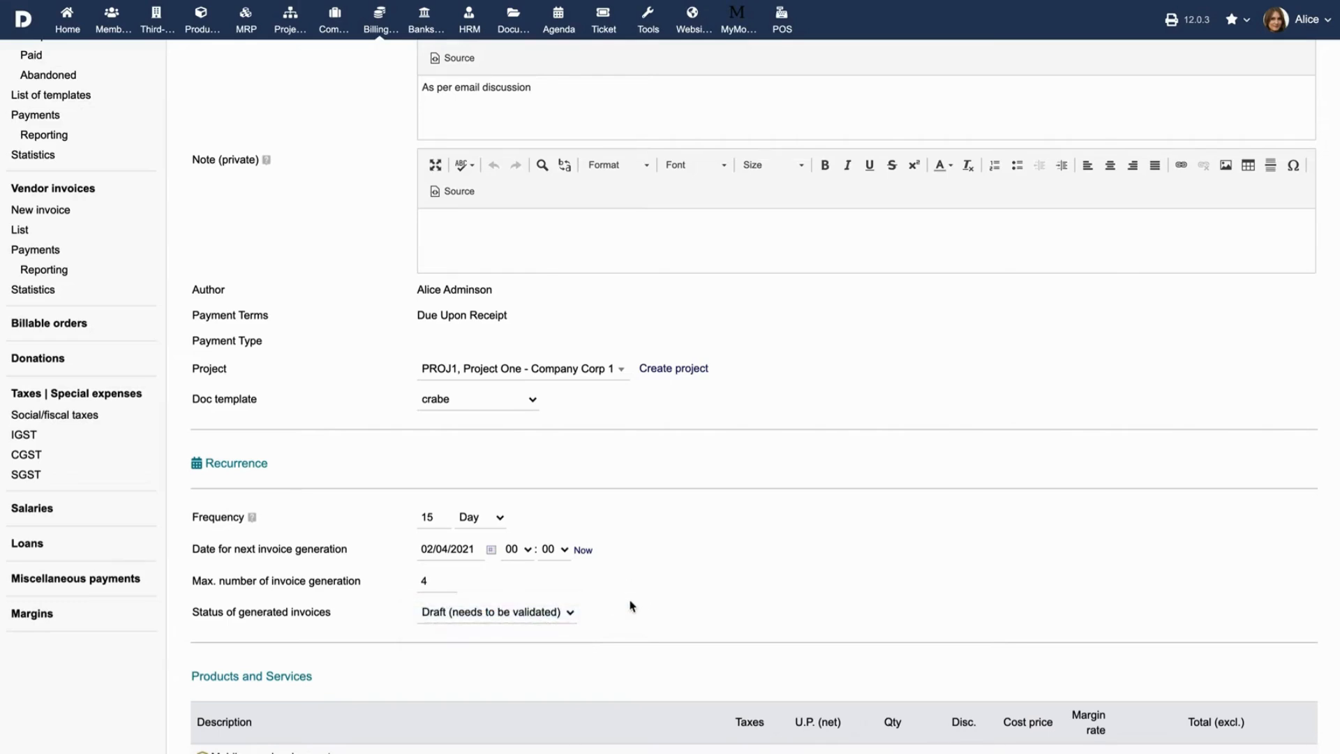
{"action": "scroll", "coordinate": [631, 604], "scroll_direction": "down", "scroll_amount": 3}
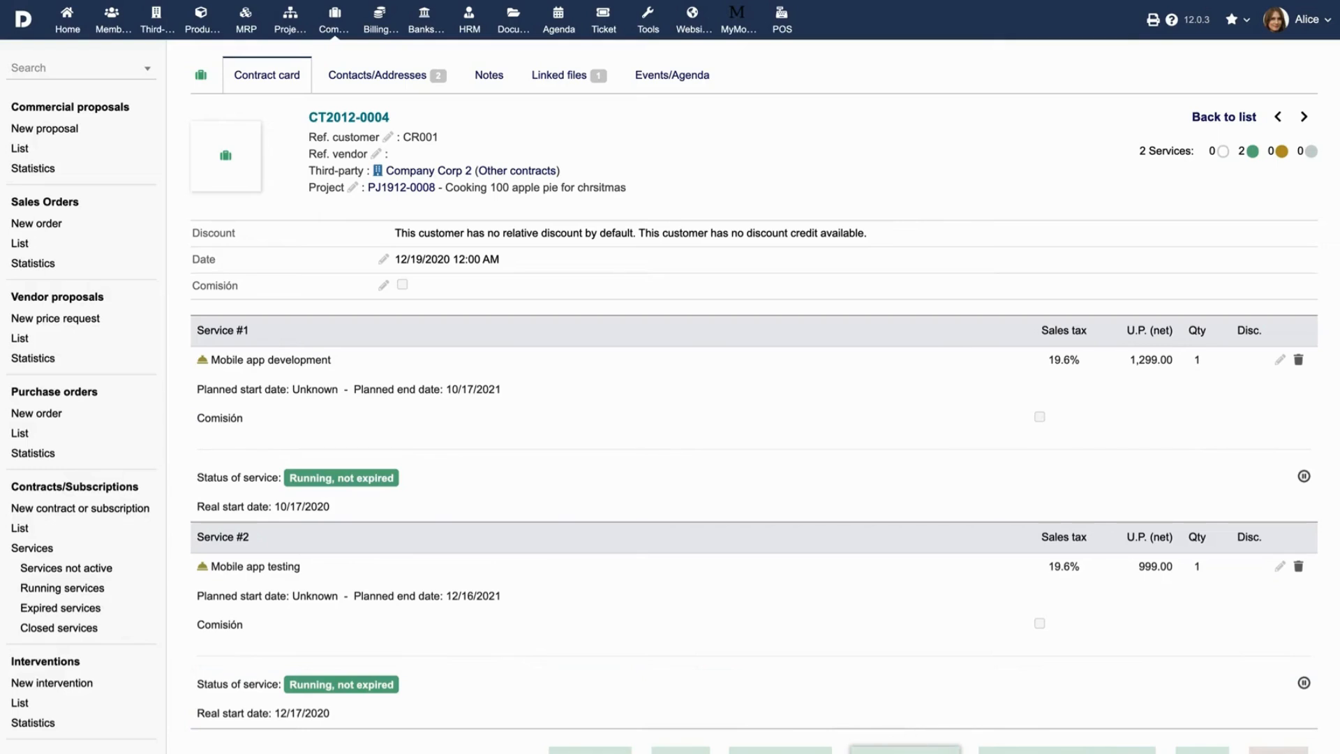
- Start a new invoice from contract CT2012-0004, dated 01/18/2021 with Bank transfer as the payment type
{"action": "left_click", "coordinate": [905, 749]}
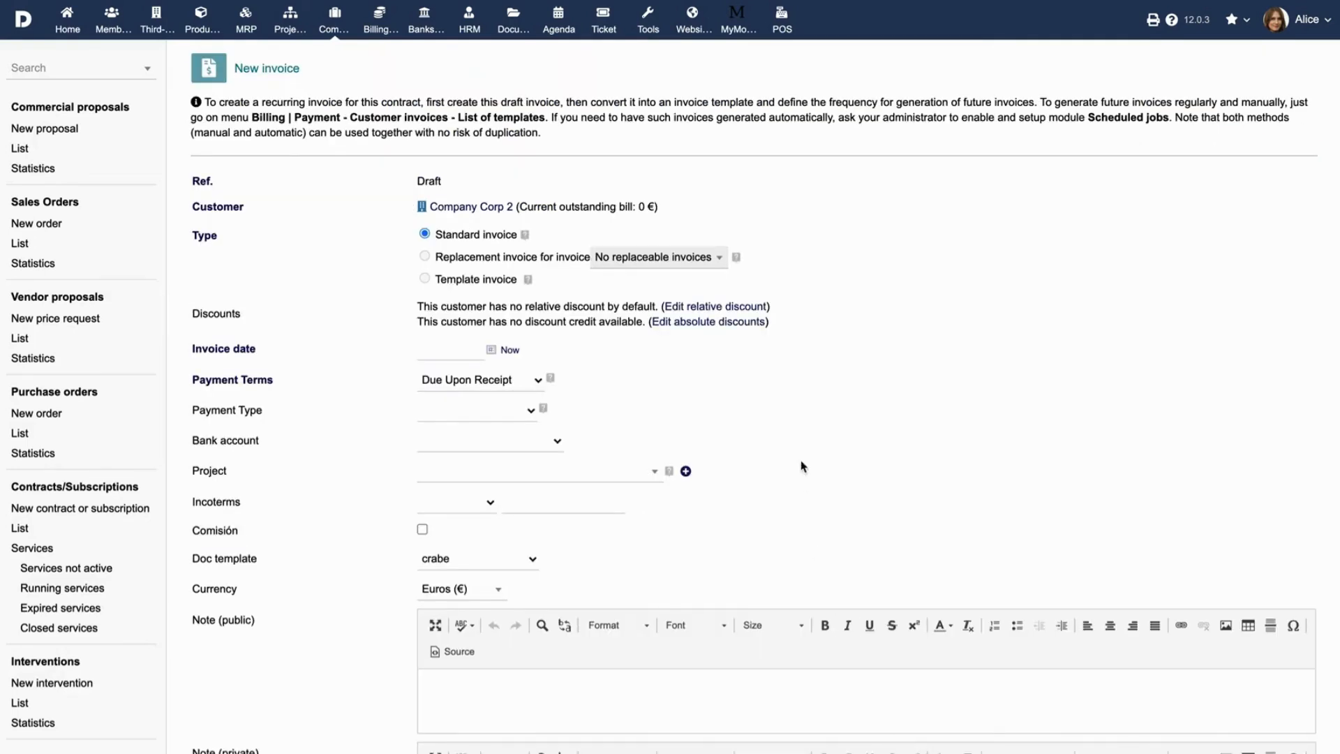
{"action": "left_click", "coordinate": [509, 352]}
{"action": "left_click", "coordinate": [519, 414]}
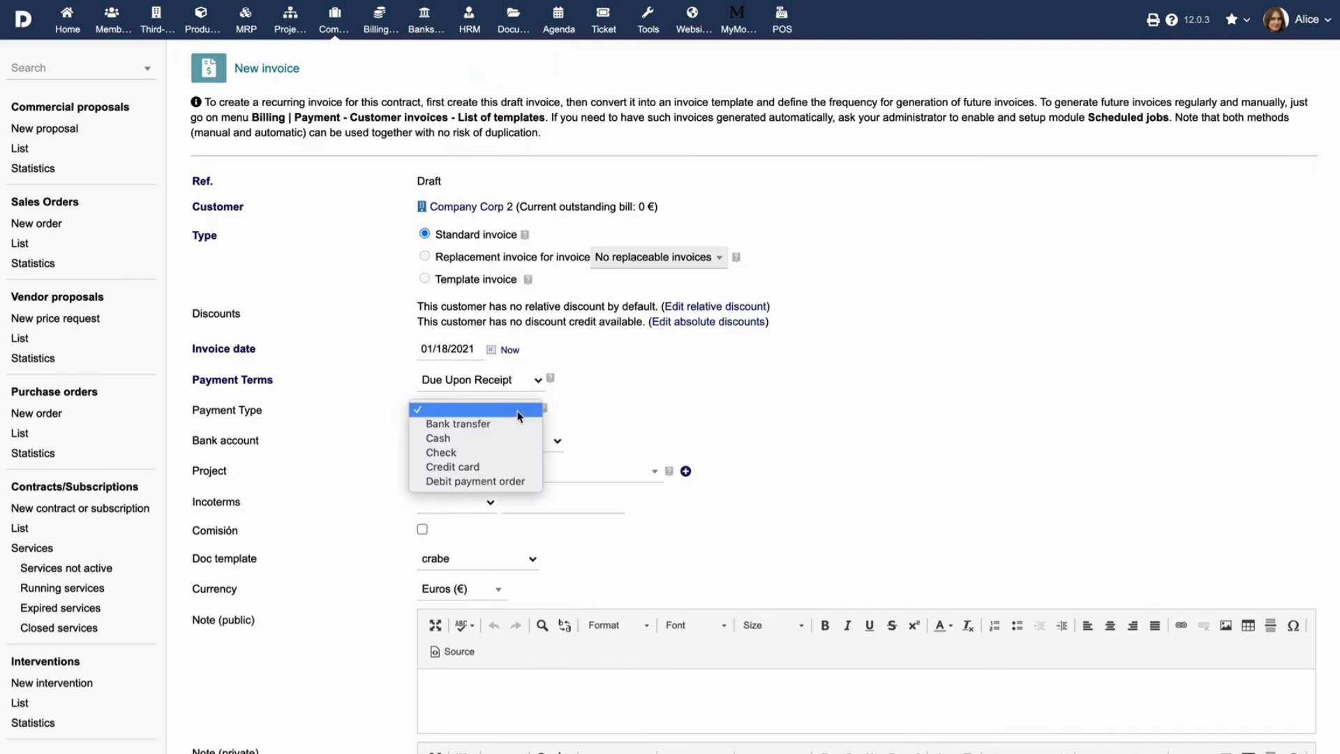
{"action": "left_click", "coordinate": [517, 424]}
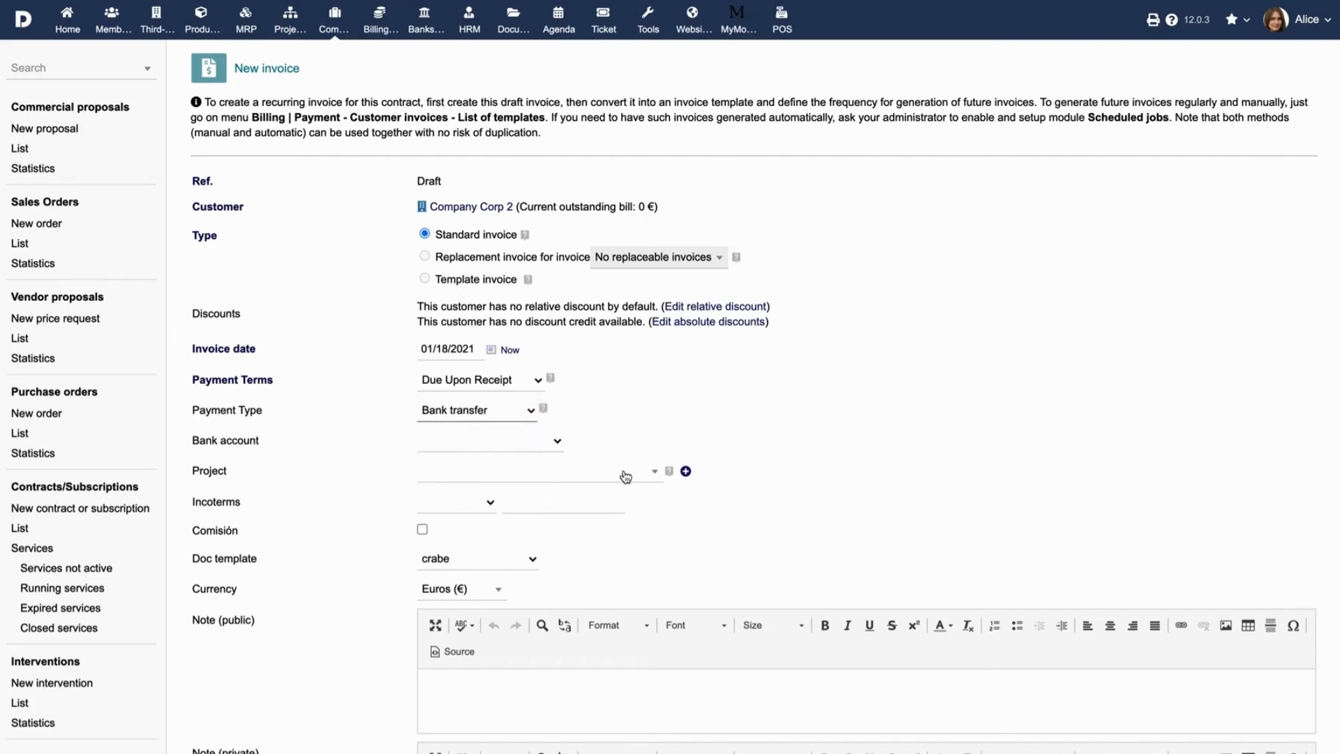
- Assign the Luxemburg Bank Account and project PROJSHARED, The Global project to the invoice, and create the draft
{"action": "left_click", "coordinate": [552, 441]}
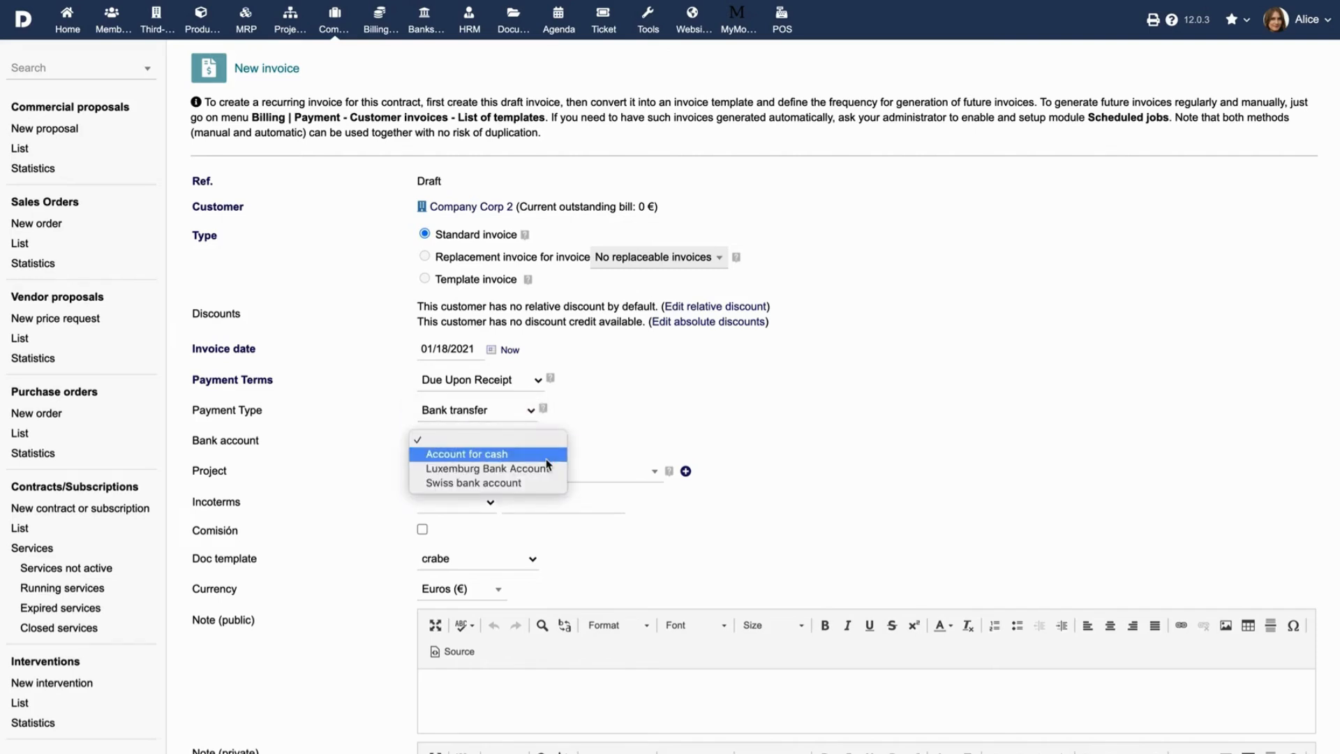
{"action": "left_click", "coordinate": [543, 468]}
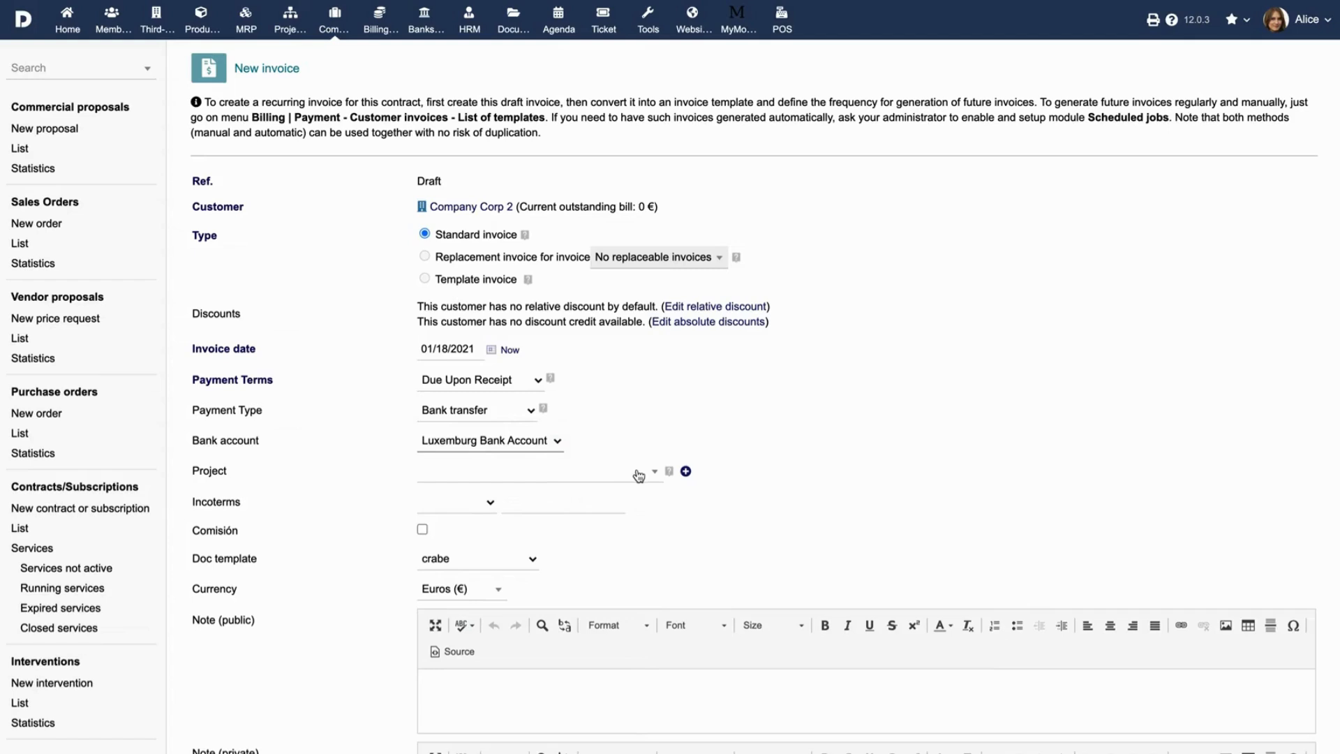
{"action": "left_click", "coordinate": [638, 475]}
{"action": "left_click", "coordinate": [607, 574]}
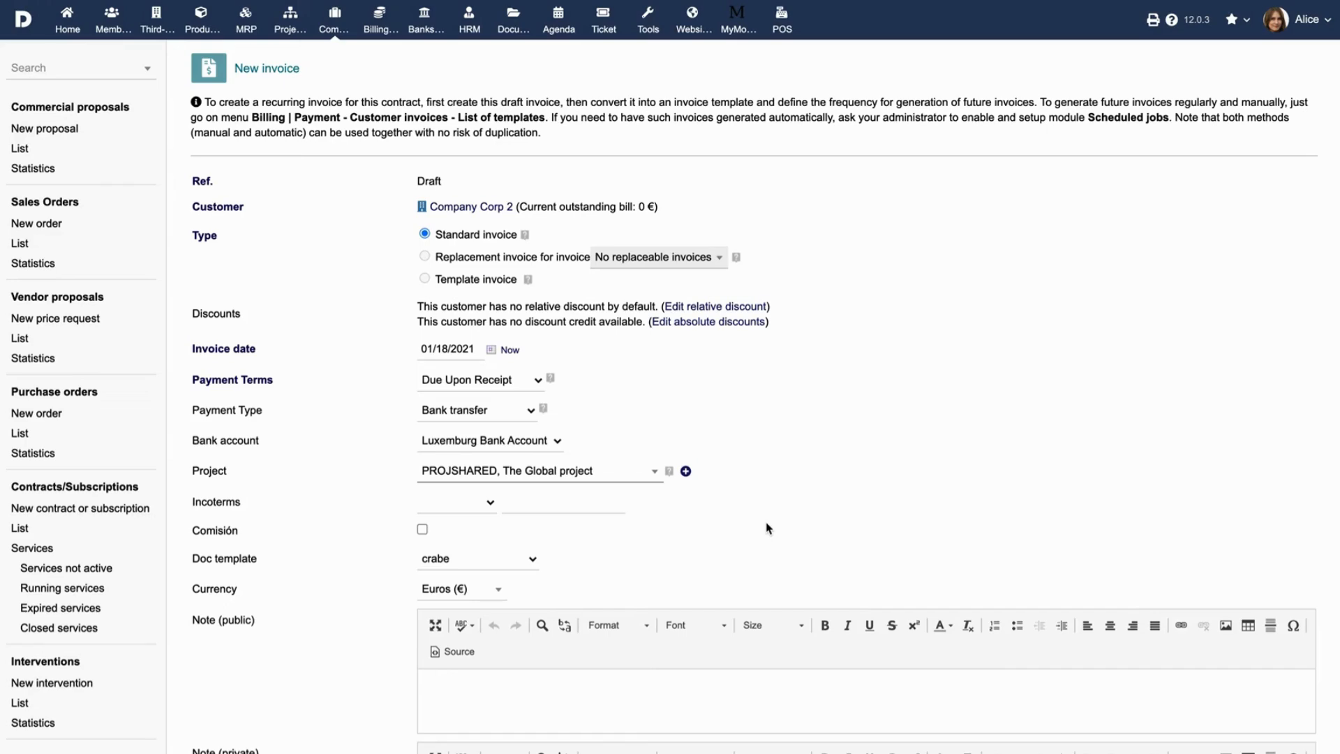
{"action": "scroll", "coordinate": [766, 528], "scroll_direction": "down", "scroll_amount": 5}
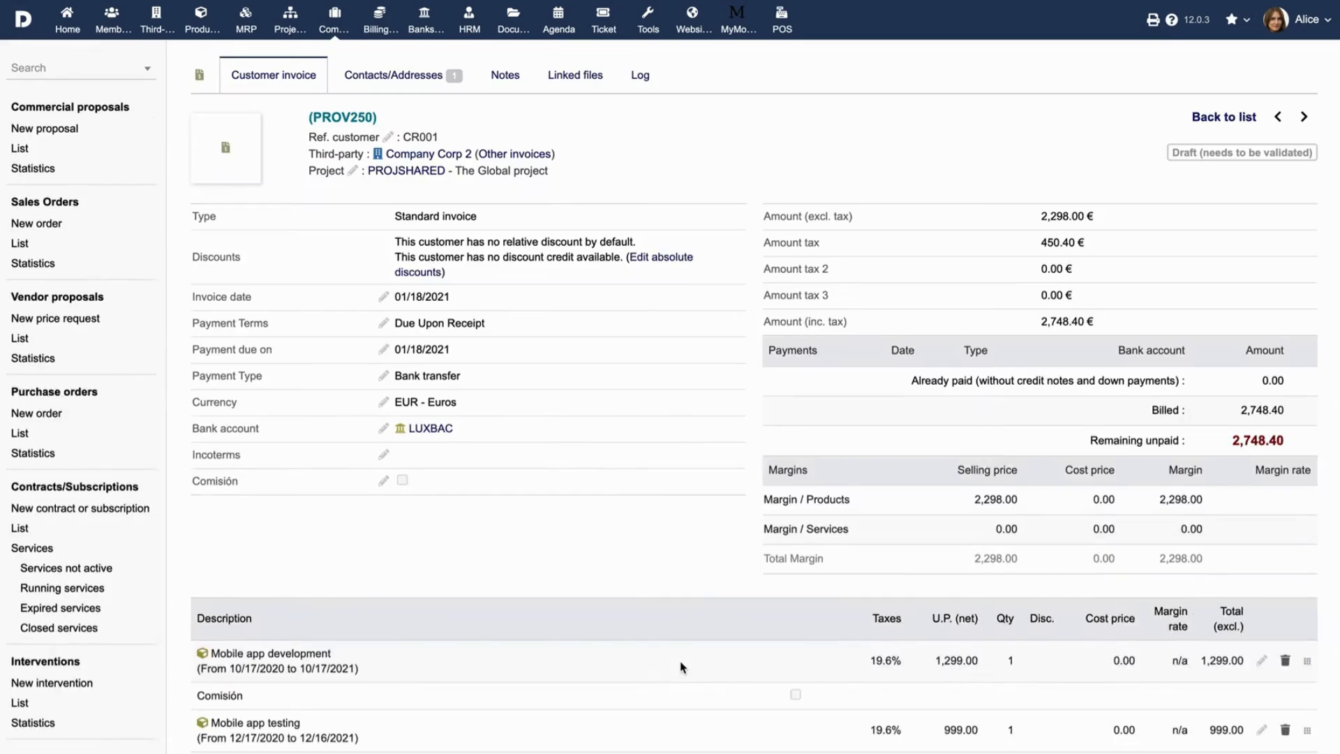
- Convert the Company Corp 2 draft invoice into a template invoice and title it "Recur 22"
{"action": "scroll", "coordinate": [682, 666], "scroll_direction": "down", "scroll_amount": 5}
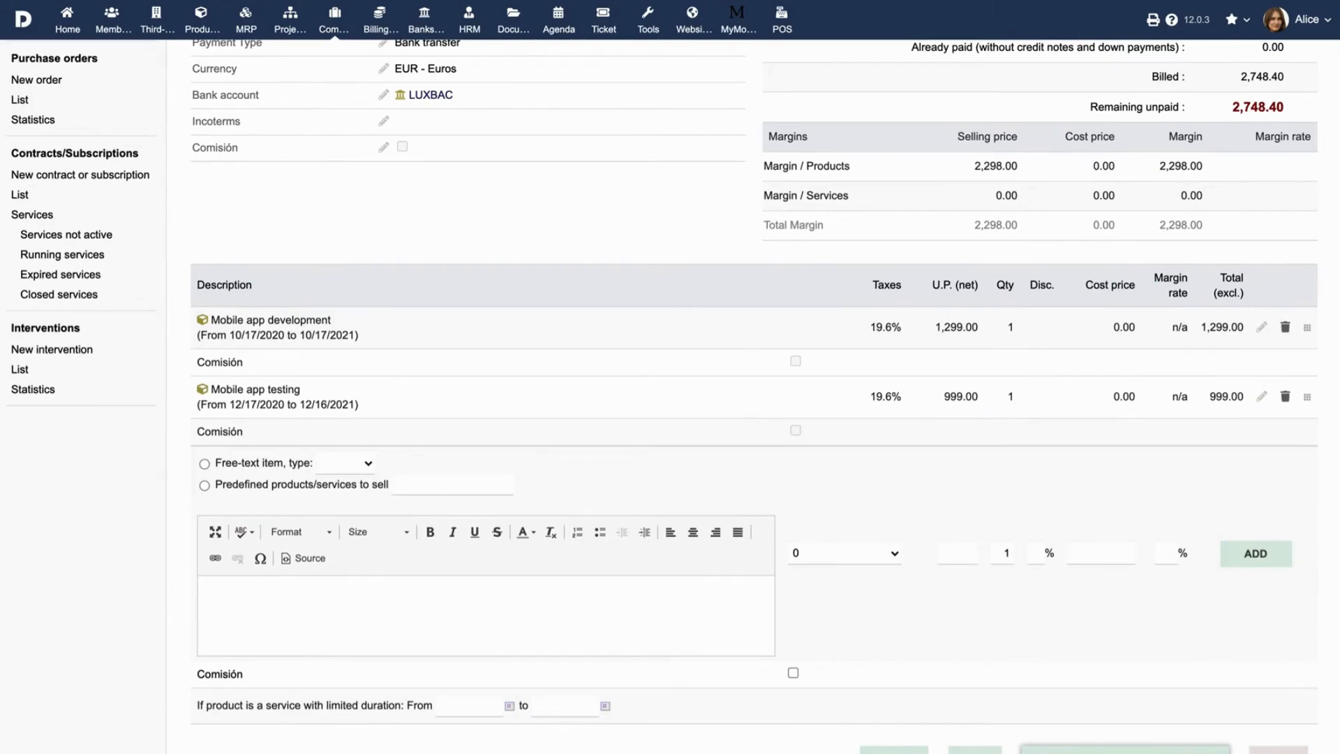
{"action": "left_click", "coordinate": [1125, 749]}
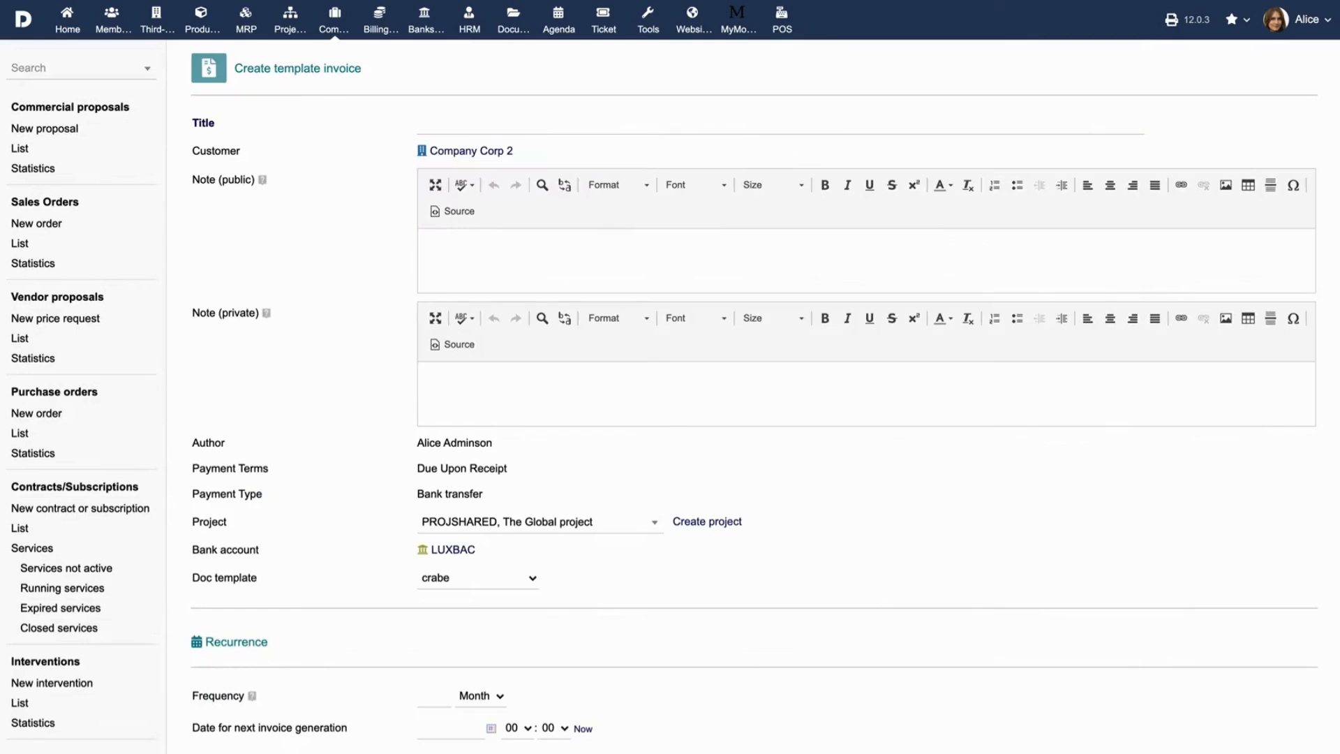
{"action": "left_click", "coordinate": [706, 127]}
{"action": "type", "text": "Recur 22"}
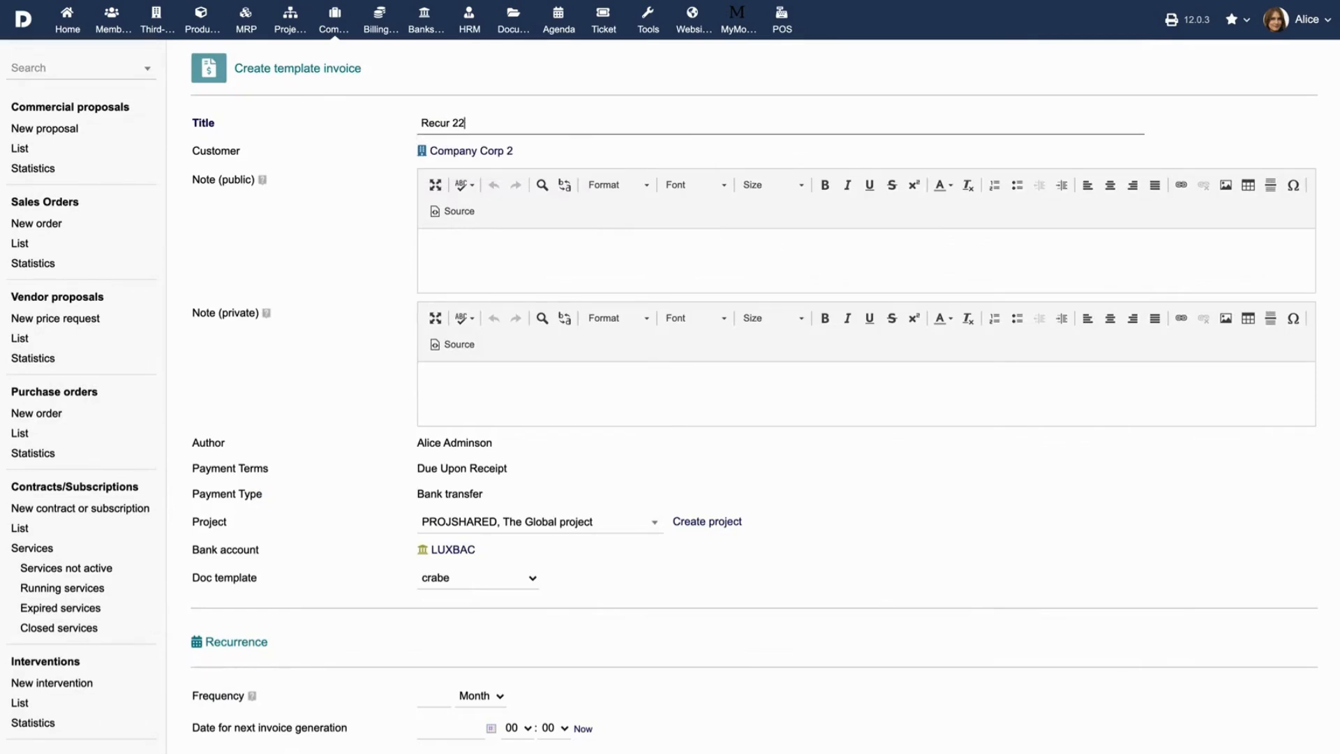
- Set the recurrence frequency of the Recur 22 template to every 1 month
{"action": "scroll", "coordinate": [655, 419], "scroll_direction": "down", "scroll_amount": 3}
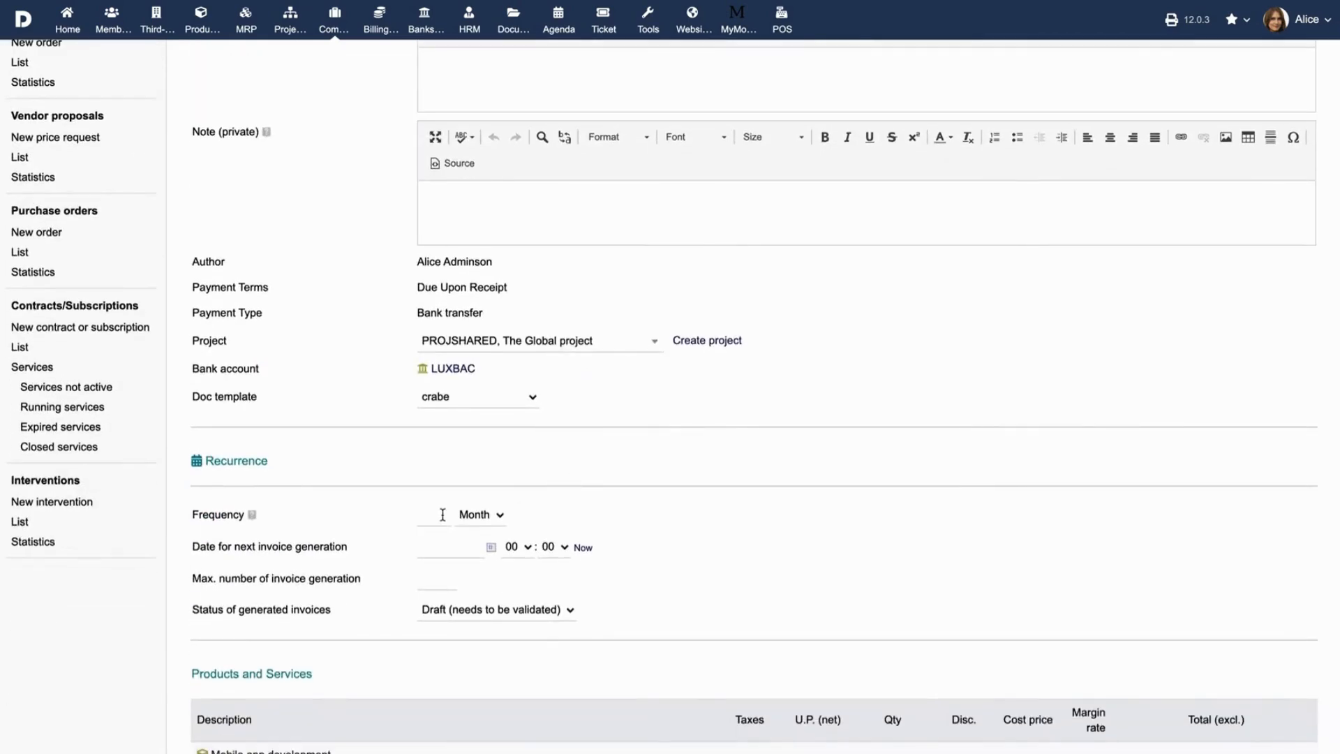
{"action": "left_click", "coordinate": [443, 515]}
{"action": "type", "text": "1"}
{"action": "left_click", "coordinate": [481, 515]}
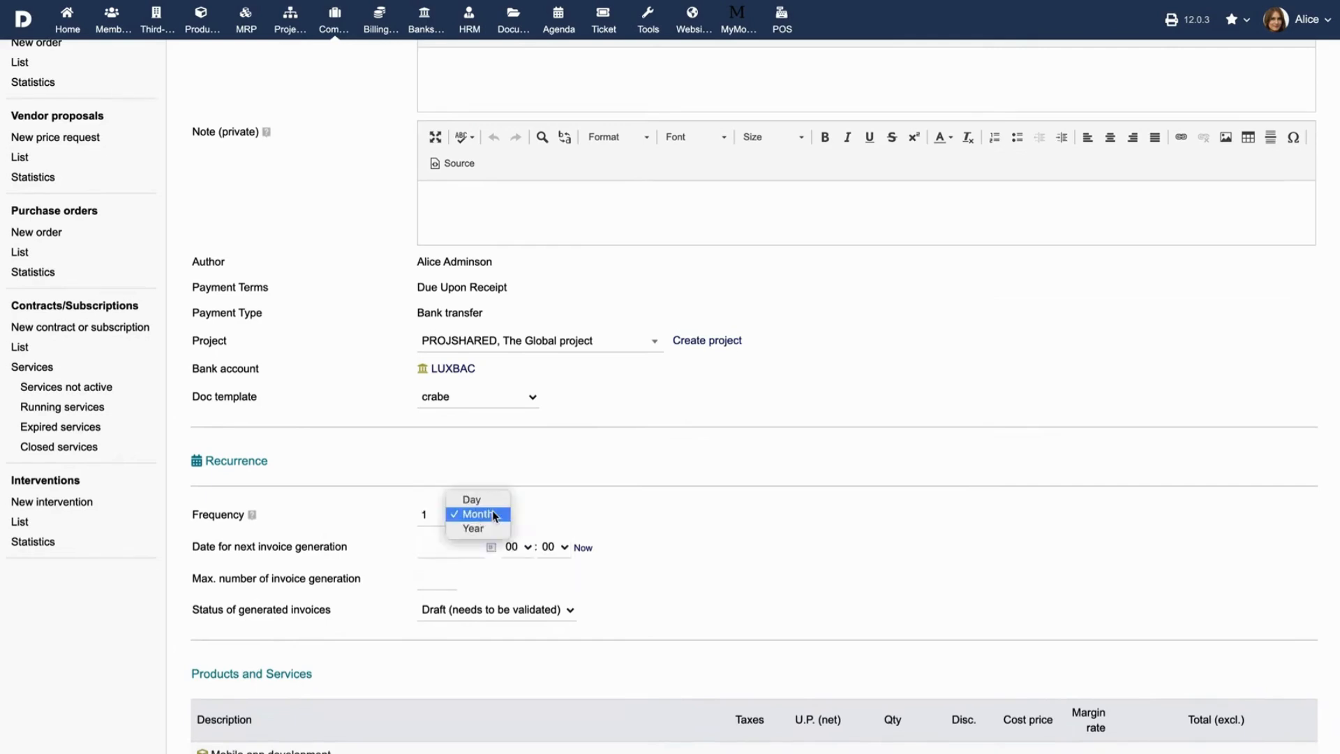
{"action": "left_click", "coordinate": [481, 514]}
- Set the next invoice generation date of the Recur 22 template to 02/17/2021
{"action": "left_click", "coordinate": [491, 548]}
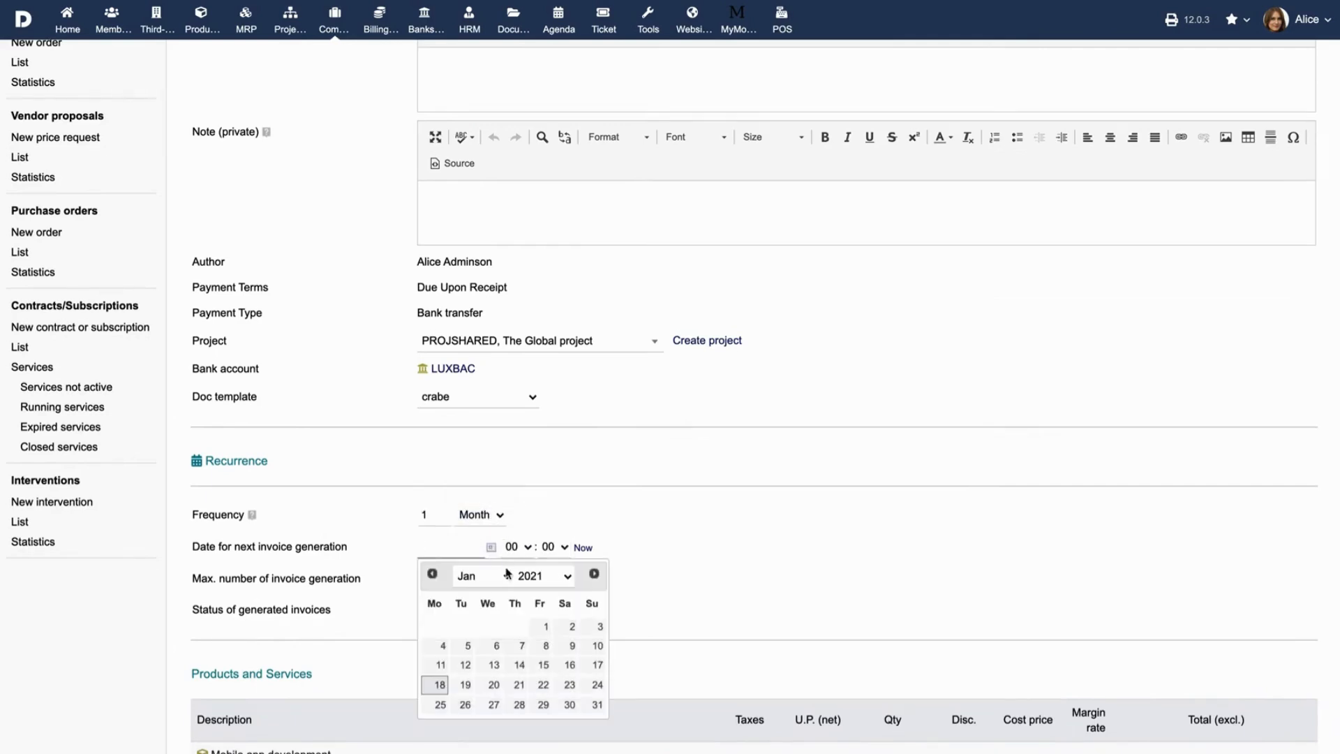
{"action": "left_click", "coordinate": [483, 575]}
{"action": "left_click", "coordinate": [469, 590]}
{"action": "left_click", "coordinate": [493, 664]}
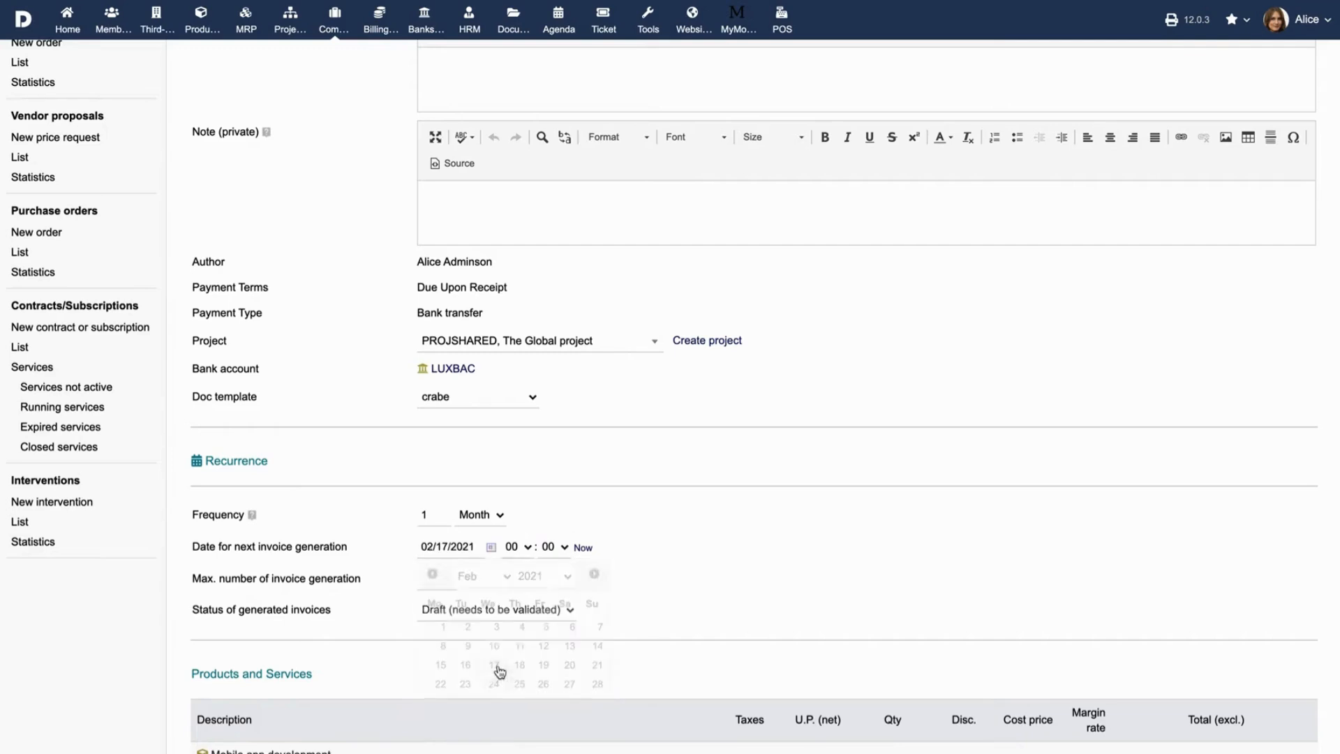
- Set the maximum number of generated invoices to 12 and create the template
{"action": "left_click", "coordinate": [446, 580]}
{"action": "type", "text": "12"}
{"action": "scroll", "coordinate": [877, 569], "scroll_direction": "down", "scroll_amount": 2}
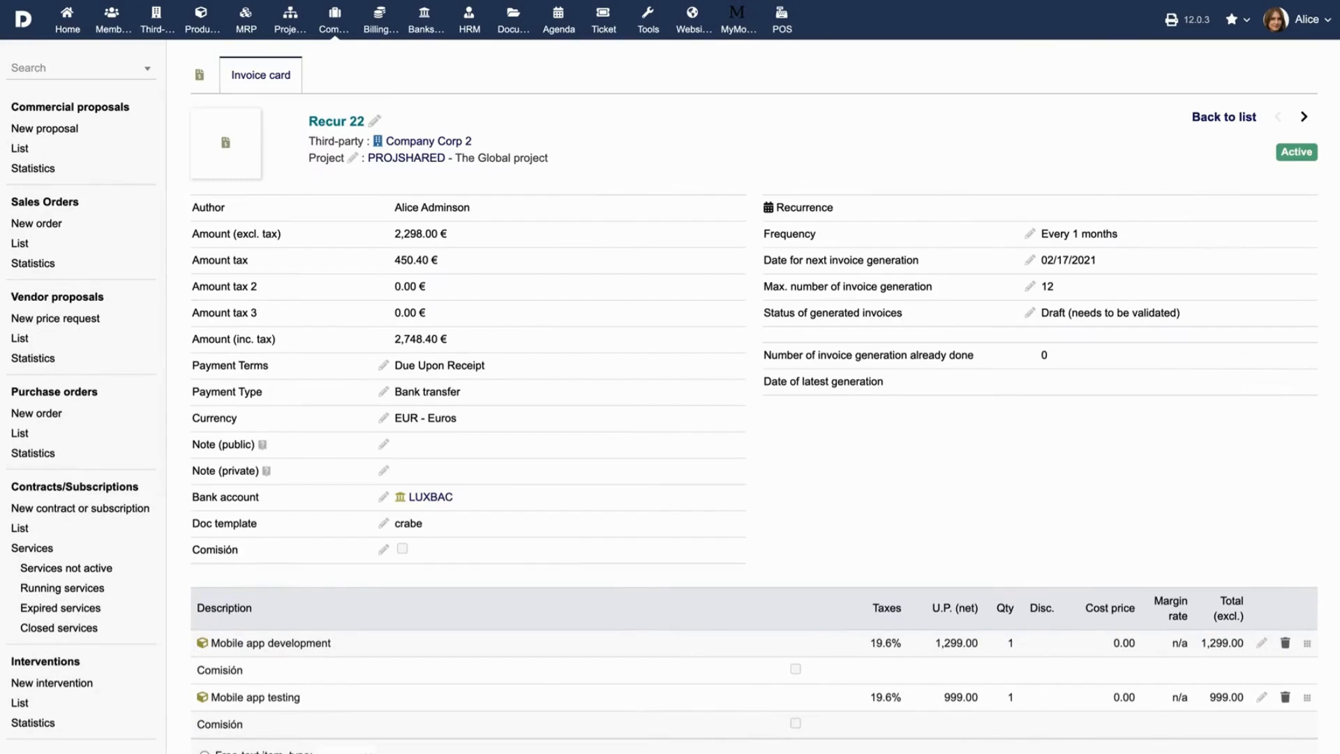
- Review the Recur 22 template's recurrence details, service lines and available invoice actions
{"action": "scroll", "coordinate": [753, 391], "scroll_direction": "down", "scroll_amount": 6}
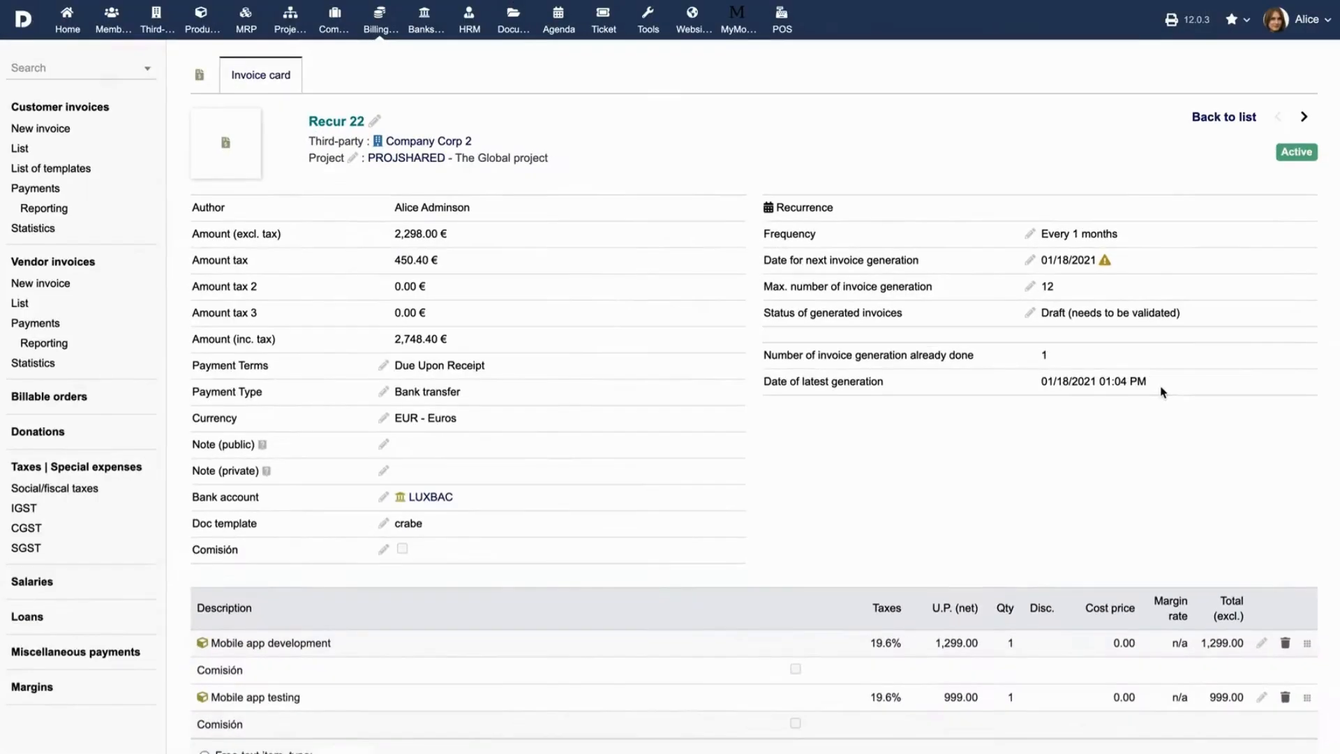
{"action": "scroll", "coordinate": [903, 599], "scroll_direction": "down", "scroll_amount": 3}
{"action": "scroll", "coordinate": [1039, 497], "scroll_direction": "down", "scroll_amount": 2}
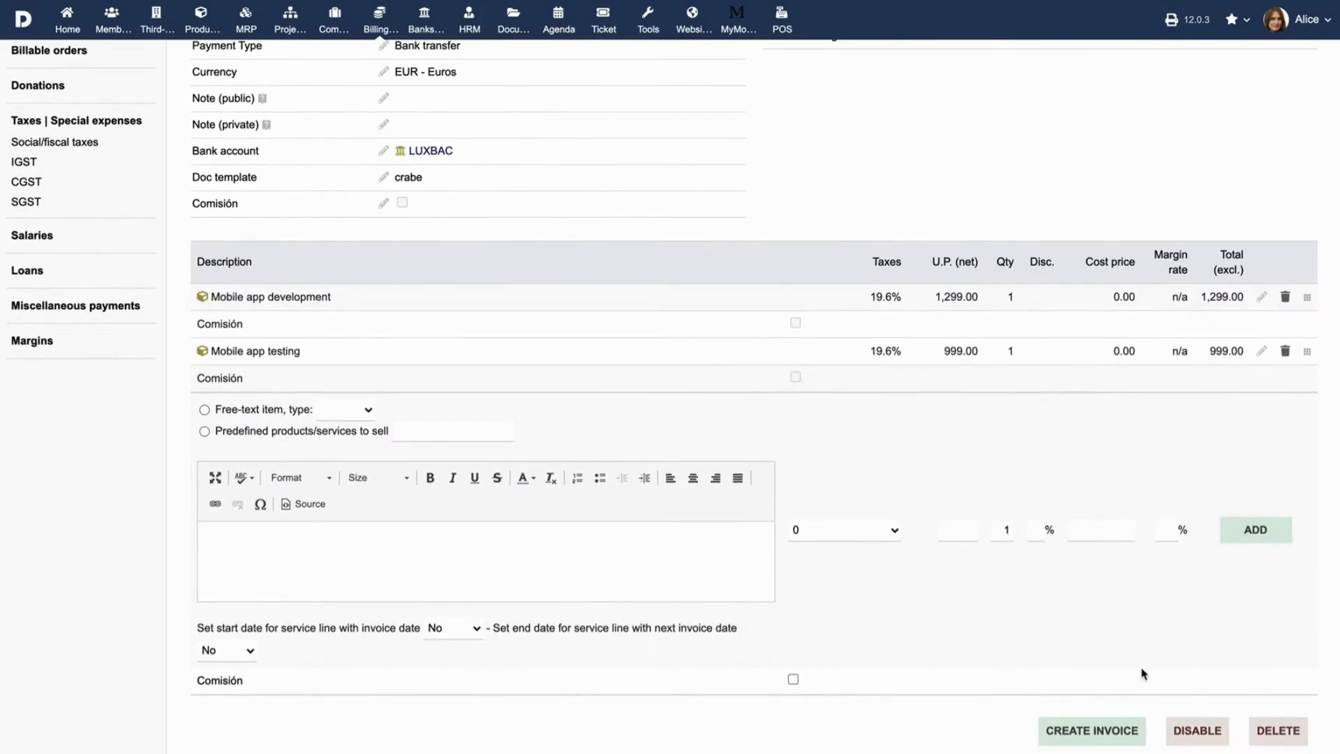
- Disable the Recur 22 template invoice and enable it again
{"action": "left_click", "coordinate": [1197, 730]}
{"action": "scroll", "coordinate": [1202, 747], "scroll_direction": "down", "scroll_amount": 5}
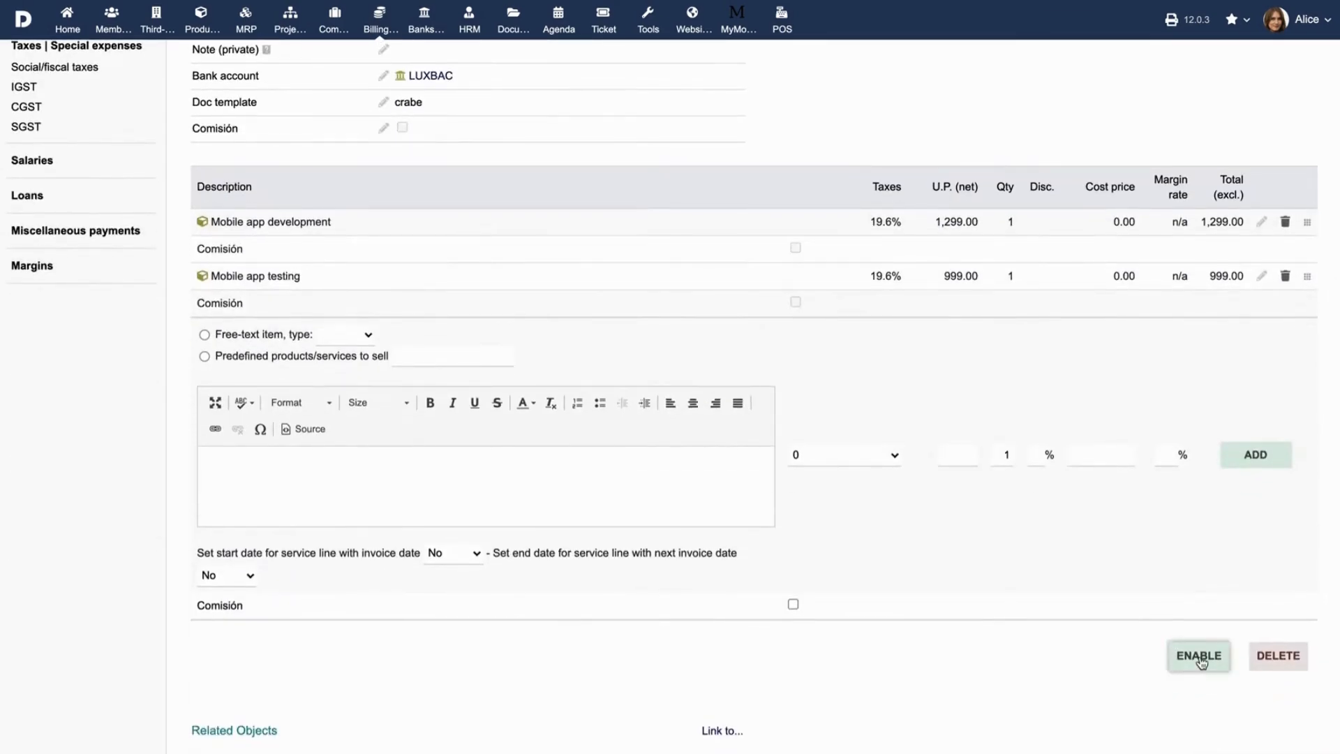
{"action": "left_click", "coordinate": [1198, 656]}
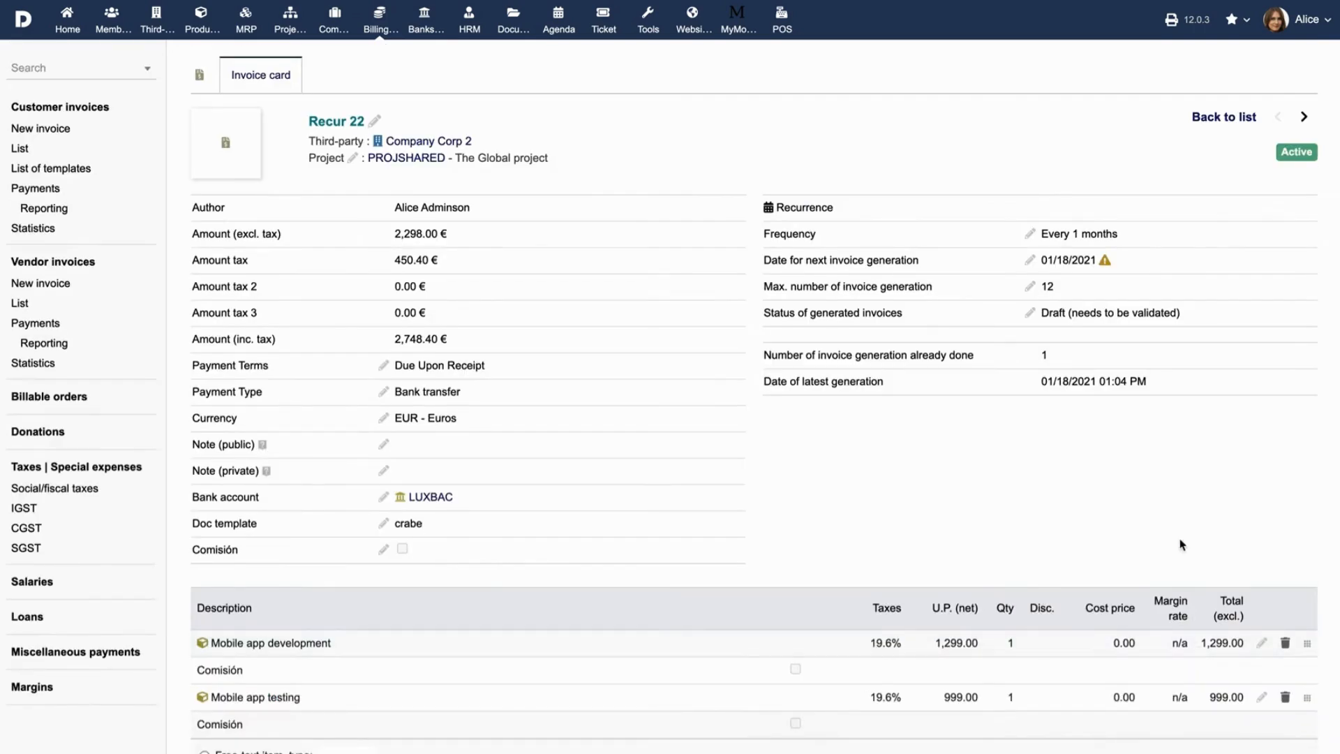
- Set the next invoice generation date of the Recur 22 template to 01/22/2021
{"action": "scroll", "coordinate": [1179, 544], "scroll_direction": "down", "scroll_amount": 6}
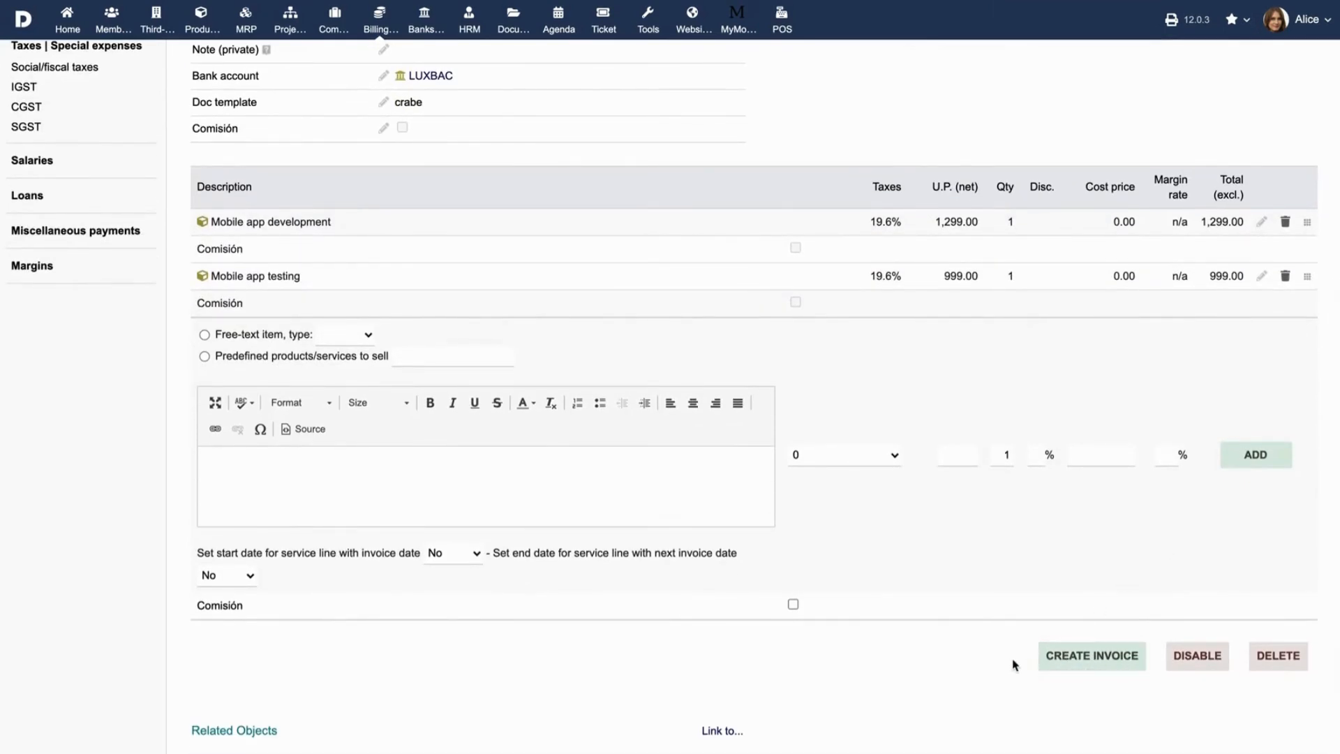
{"action": "scroll", "coordinate": [1011, 664], "scroll_direction": "up", "scroll_amount": 5}
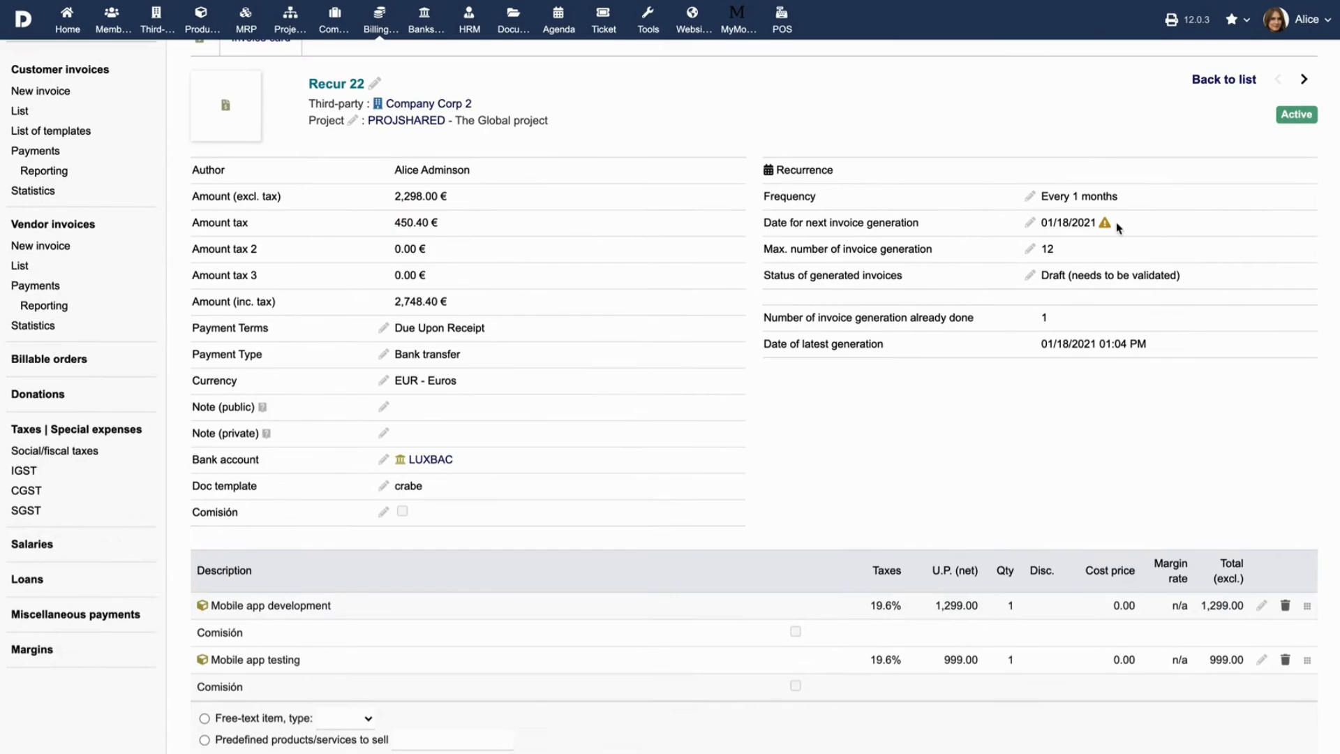
{"action": "left_click", "coordinate": [1029, 222]}
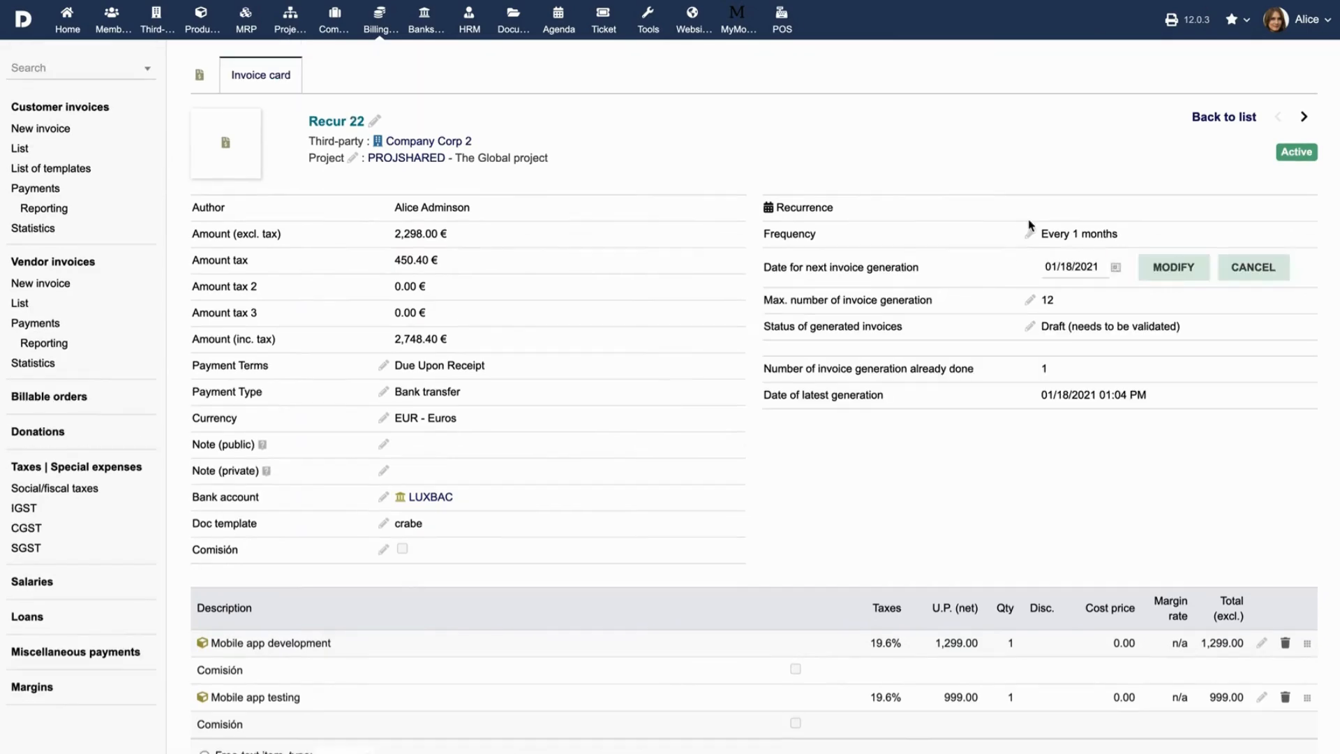
{"action": "left_click", "coordinate": [1116, 272]}
{"action": "left_click", "coordinate": [1158, 398]}
{"action": "left_click", "coordinate": [1173, 267]}
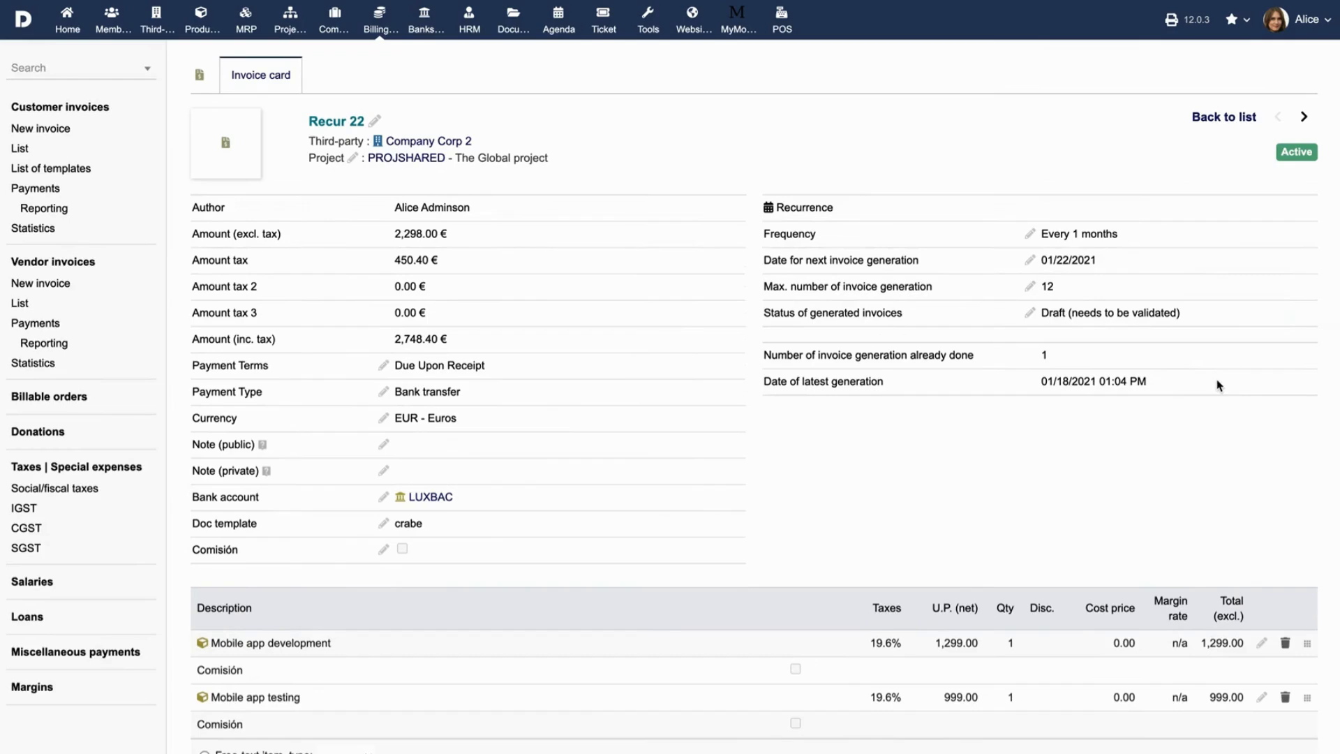
{"action": "scroll", "coordinate": [1217, 385], "scroll_direction": "down", "scroll_amount": 2}
{"action": "scroll", "coordinate": [1218, 385], "scroll_direction": "down", "scroll_amount": 4}
{"action": "mouse_move", "coordinate": [1113, 654]}
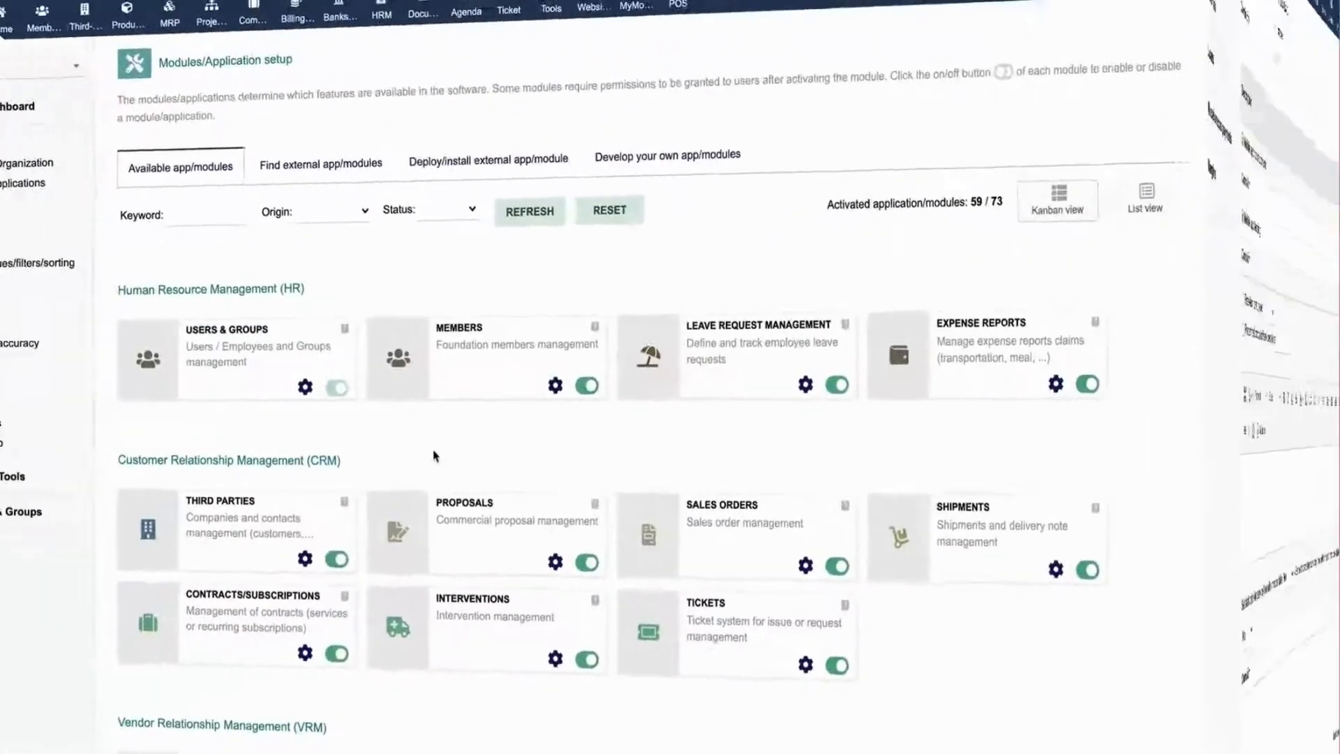
{"action": "scroll", "coordinate": [526, 454], "scroll_direction": "down", "scroll_amount": 20}
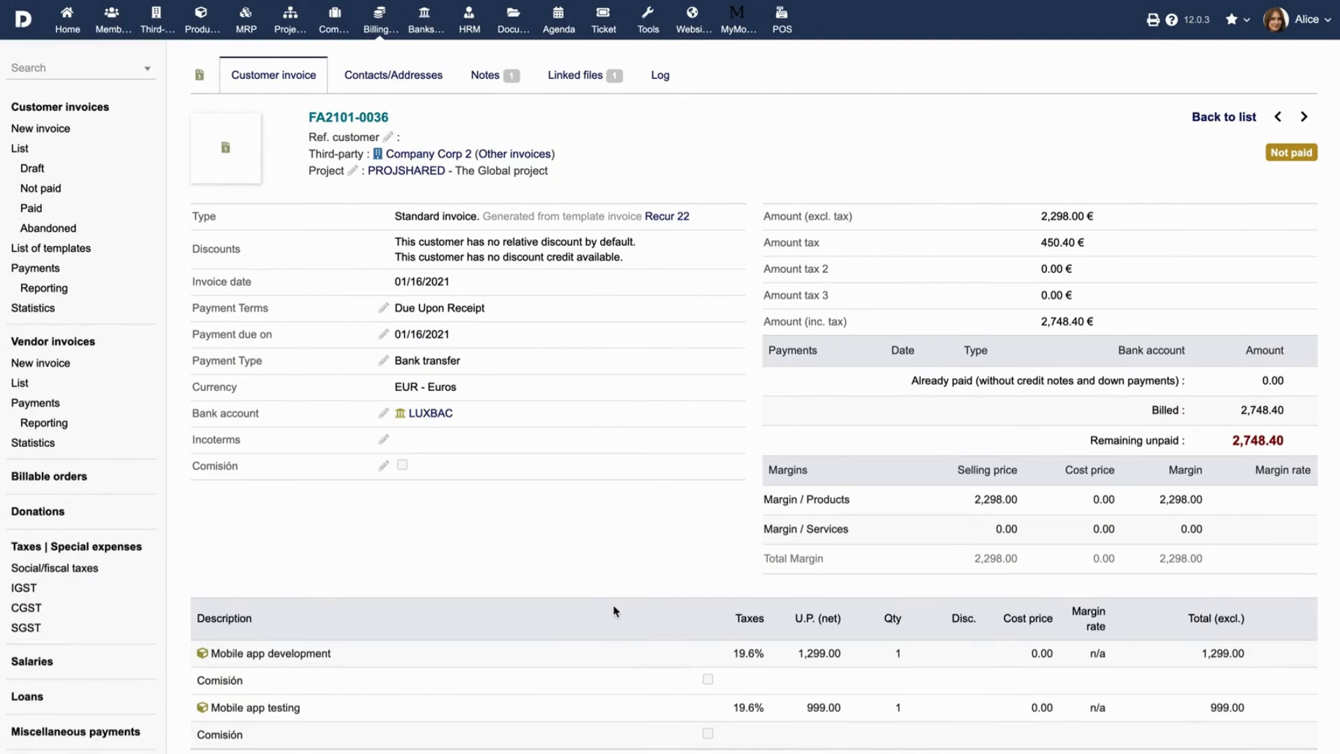
- Review the lines, available actions, linked files and related objects of generated invoice FA2101-0036
{"action": "scroll", "coordinate": [614, 611], "scroll_direction": "down", "scroll_amount": 5}
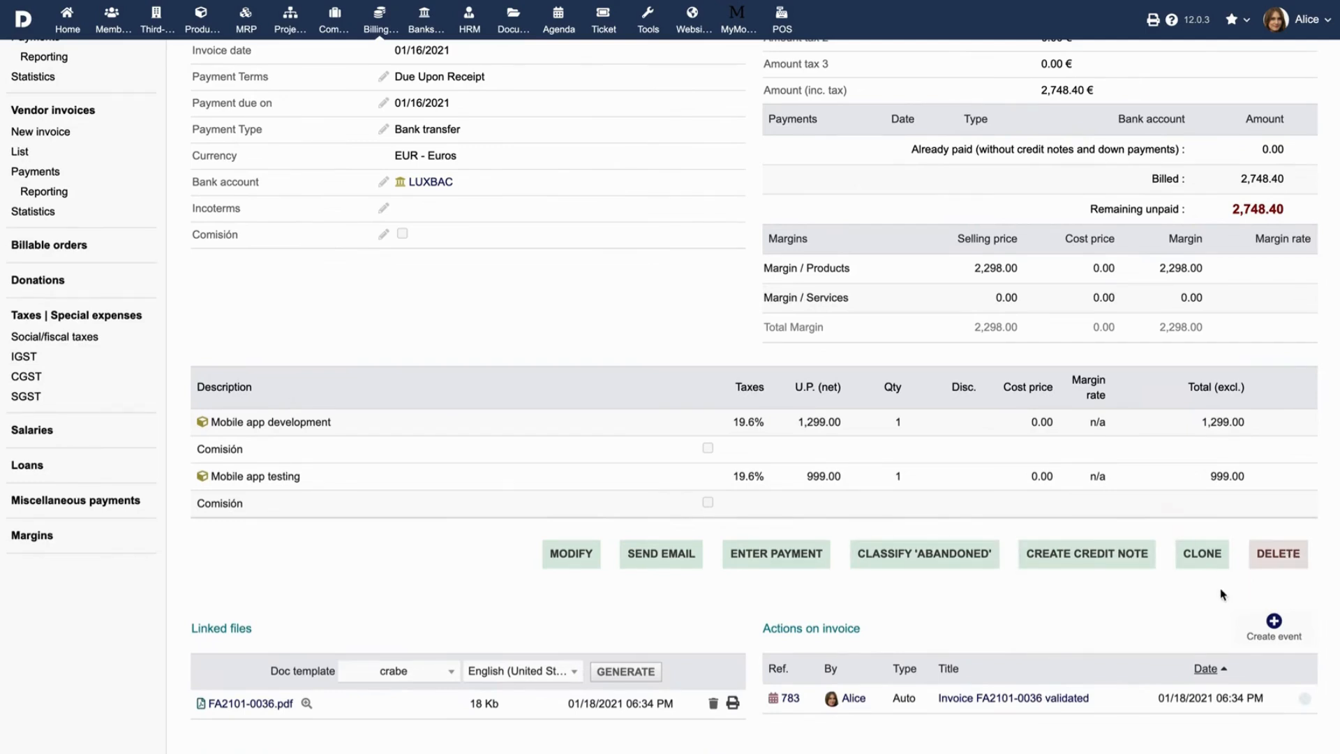
{"action": "scroll", "coordinate": [1221, 595], "scroll_direction": "down", "scroll_amount": 2}
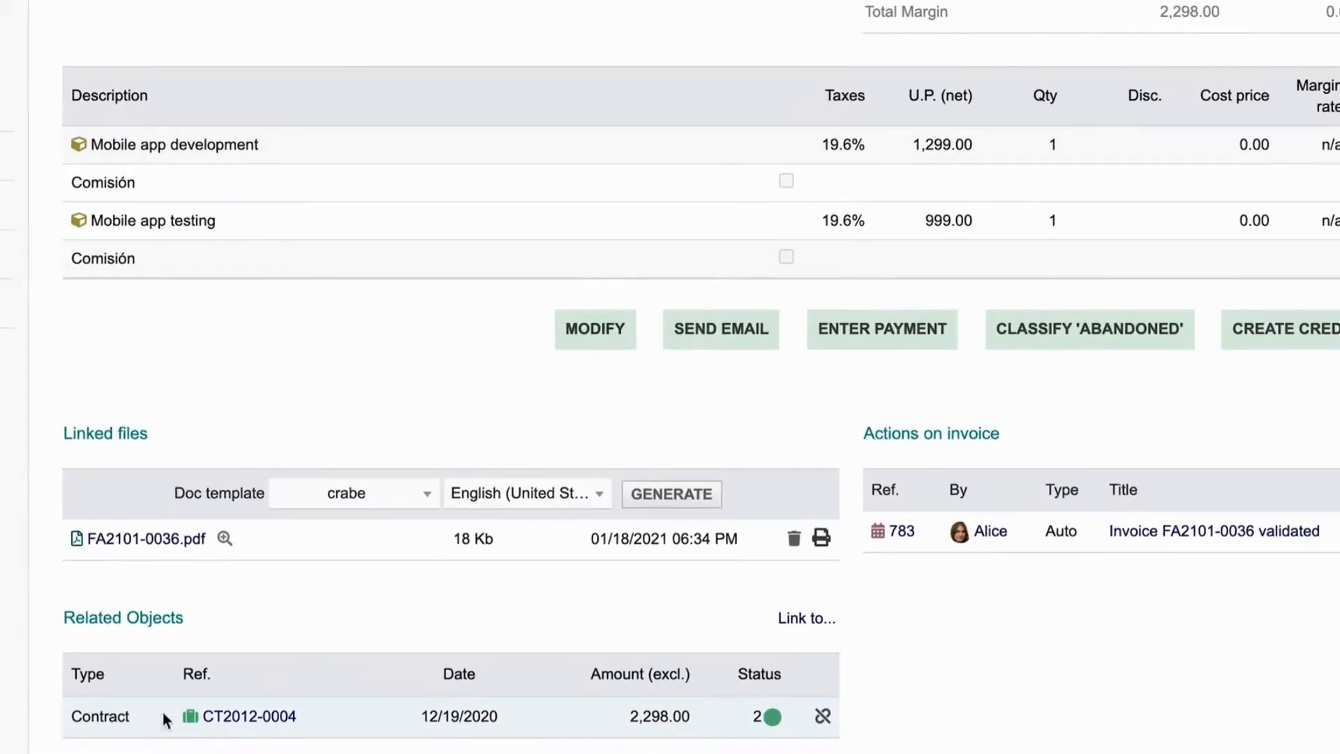
{"action": "mouse_move", "coordinate": [276, 729]}
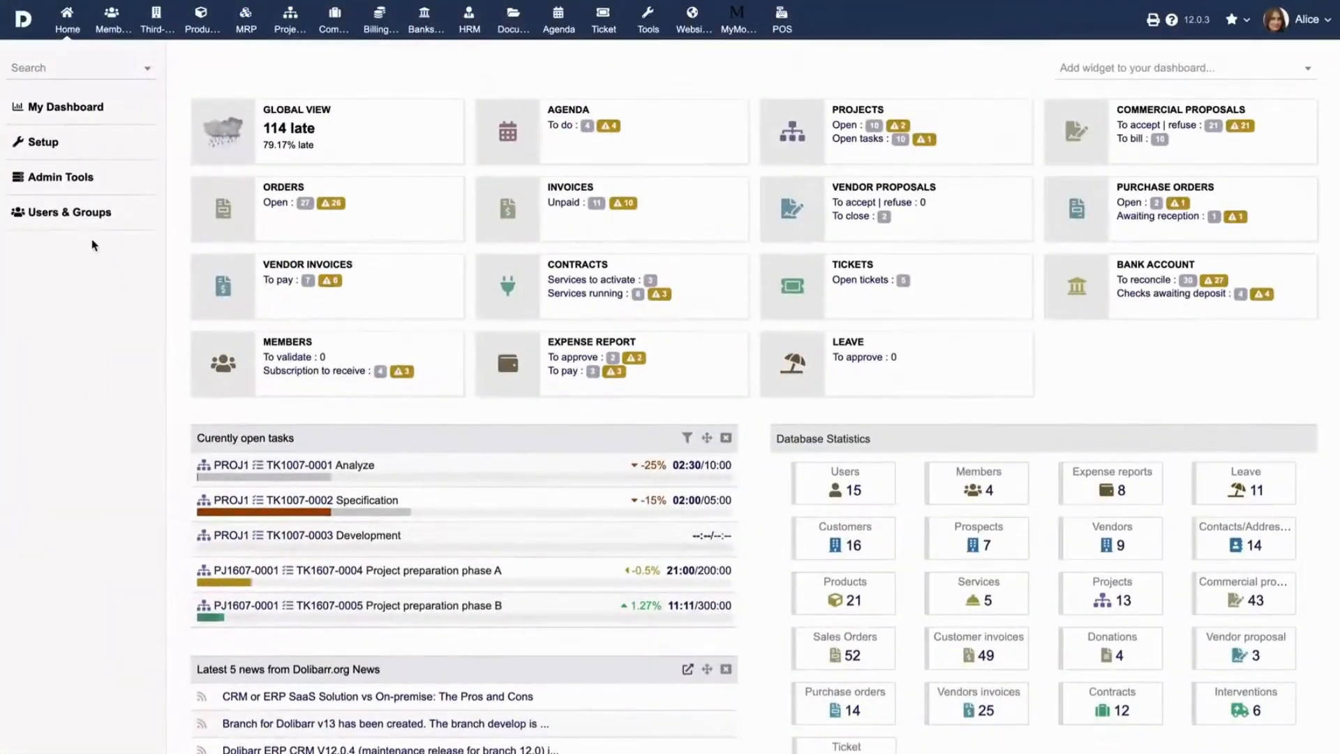
- Open the modules setup and go to the customer invoices' complementary attributes for template invoices, at the new attribute form
{"action": "left_click", "coordinate": [54, 144]}
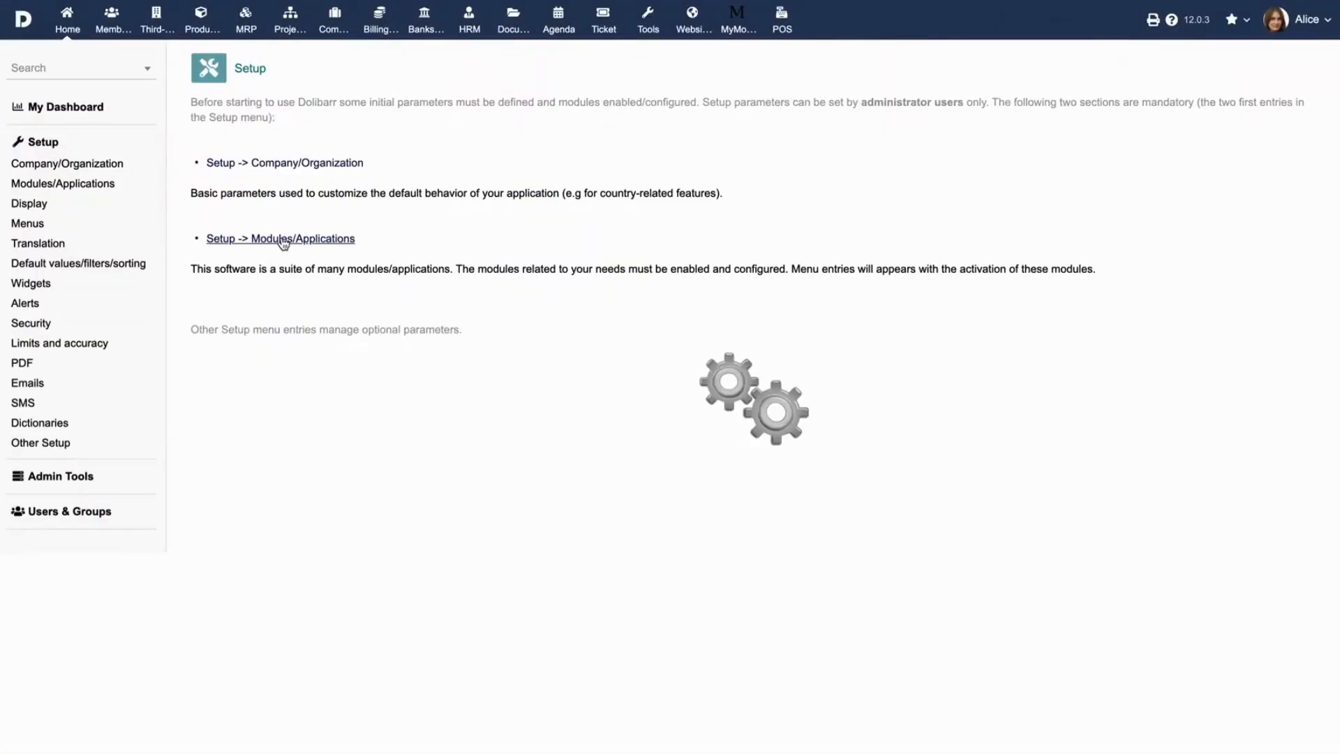
{"action": "left_click", "coordinate": [281, 238]}
{"action": "scroll", "coordinate": [347, 429], "scroll_direction": "down", "scroll_amount": 5}
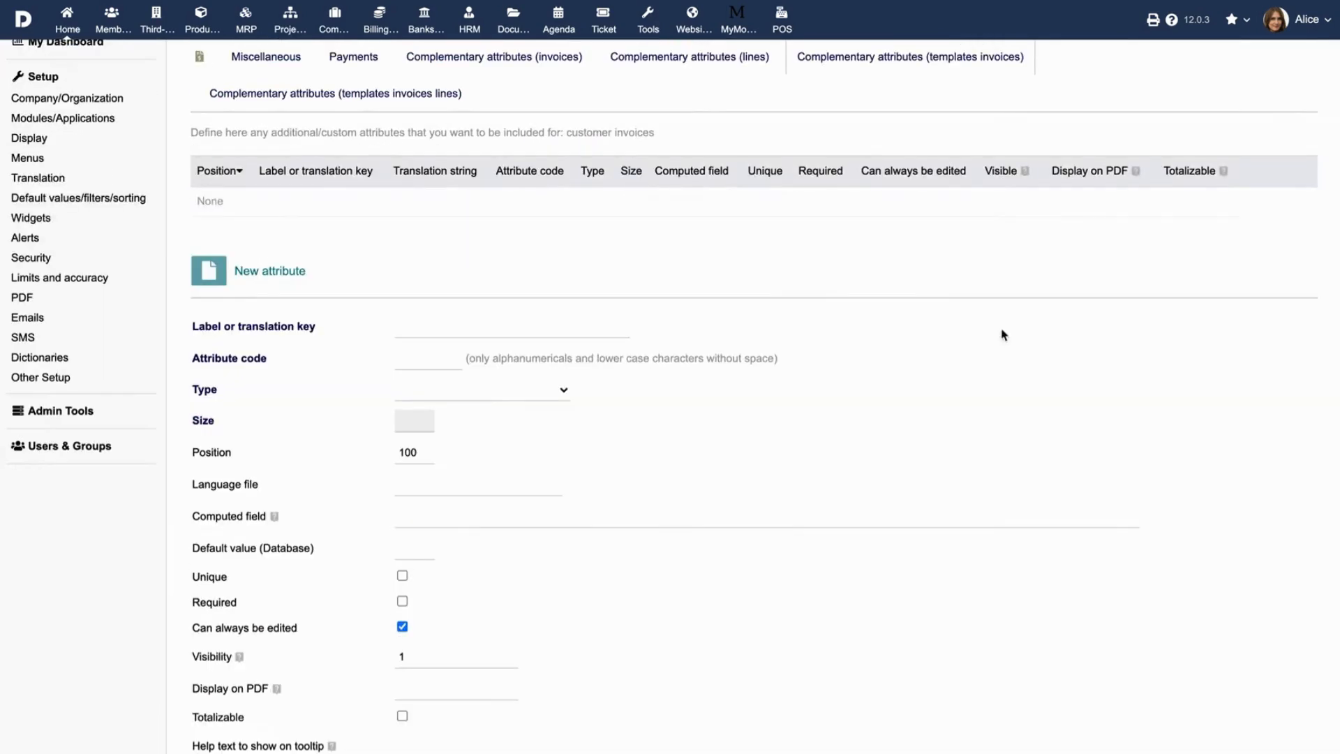
- Enter Commission as both the label and the attribute code of the new template invoice attribute
{"action": "left_click", "coordinate": [520, 326]}
{"action": "type", "text": "C"}
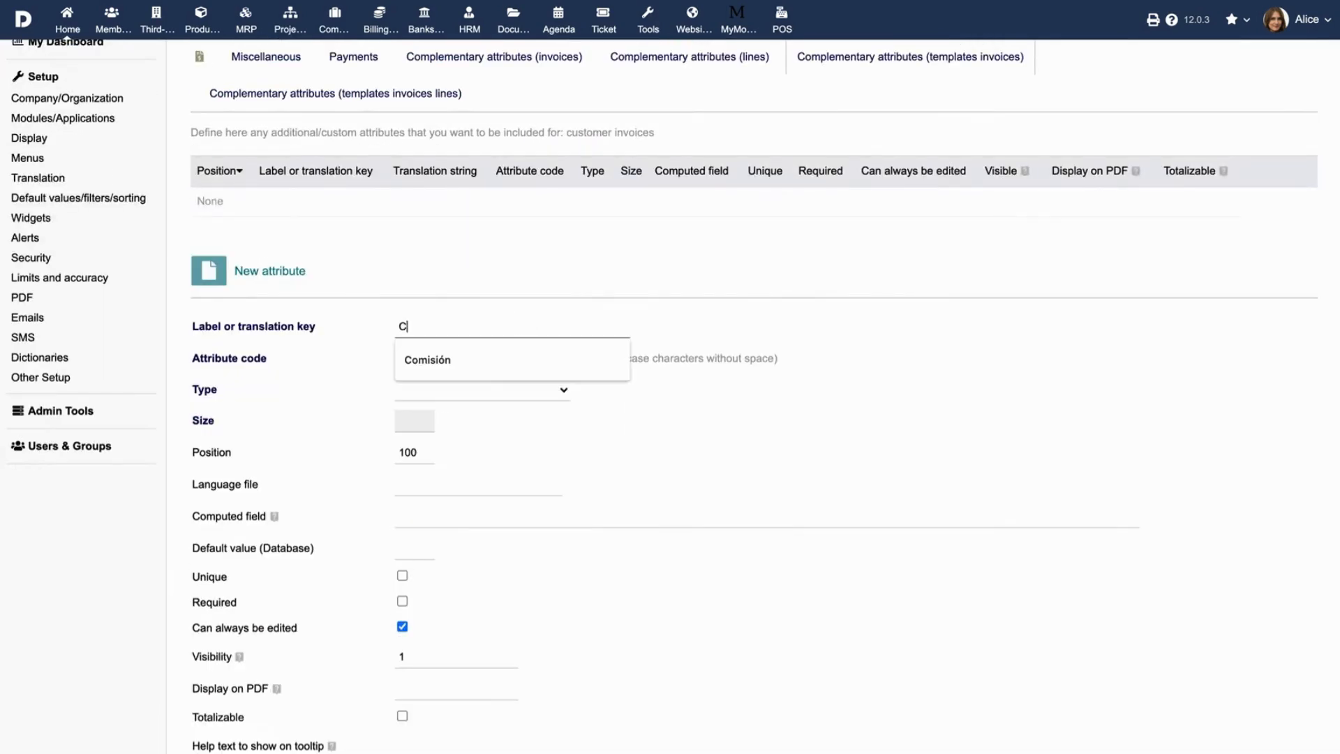
{"action": "type", "text": "ommission"}
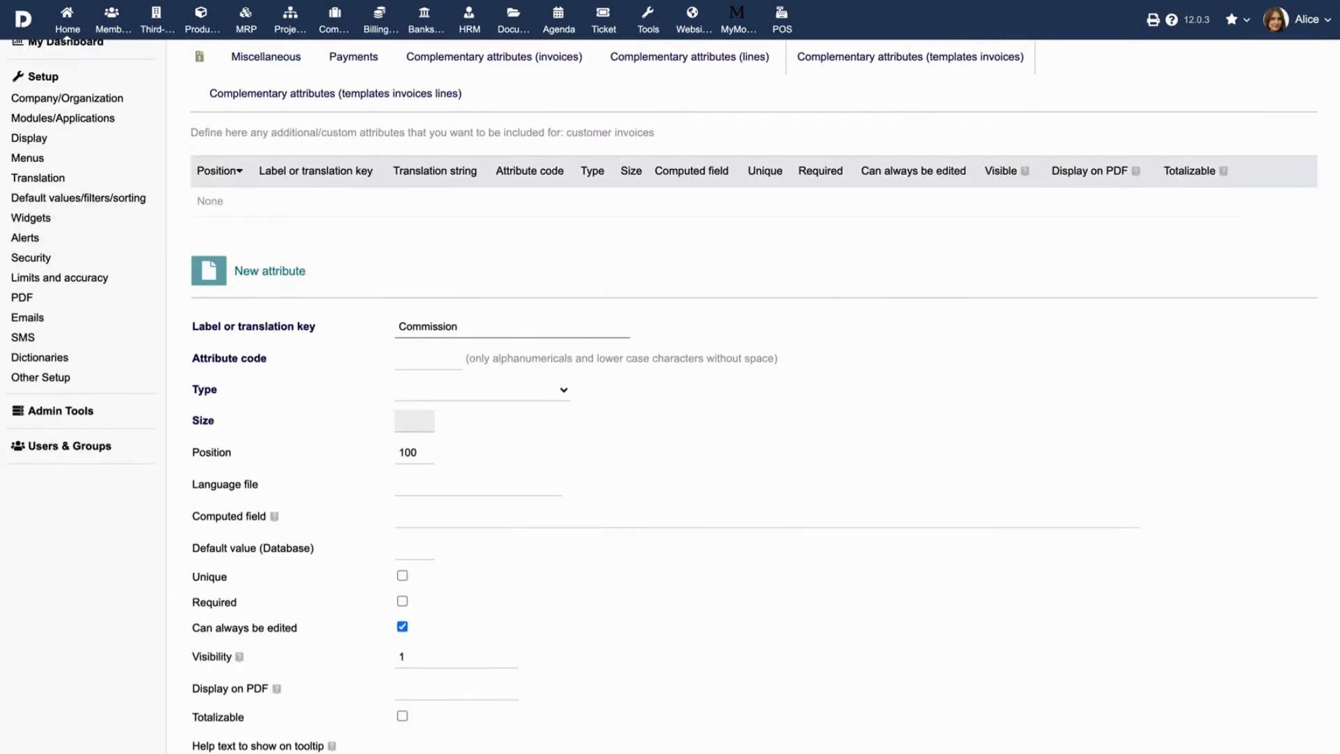
{"action": "left_click", "coordinate": [433, 360]}
{"action": "type", "text": "Commission"}
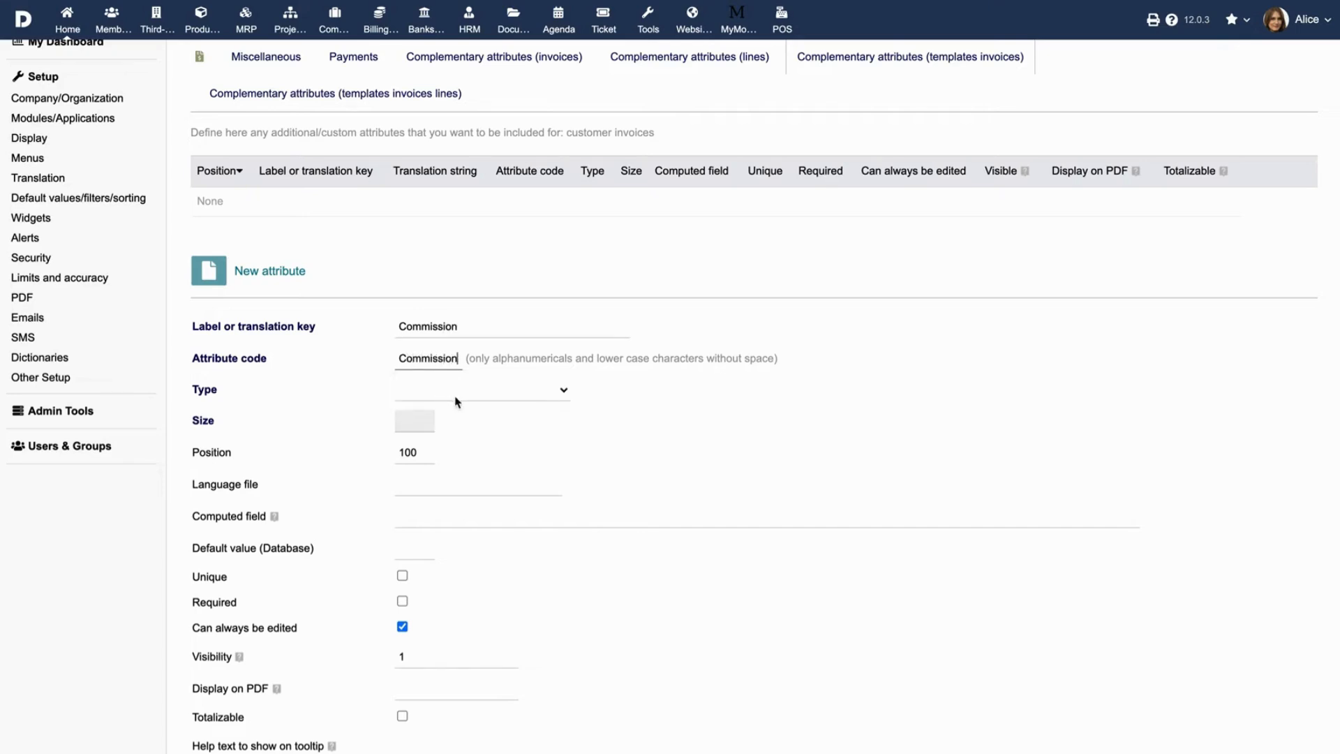